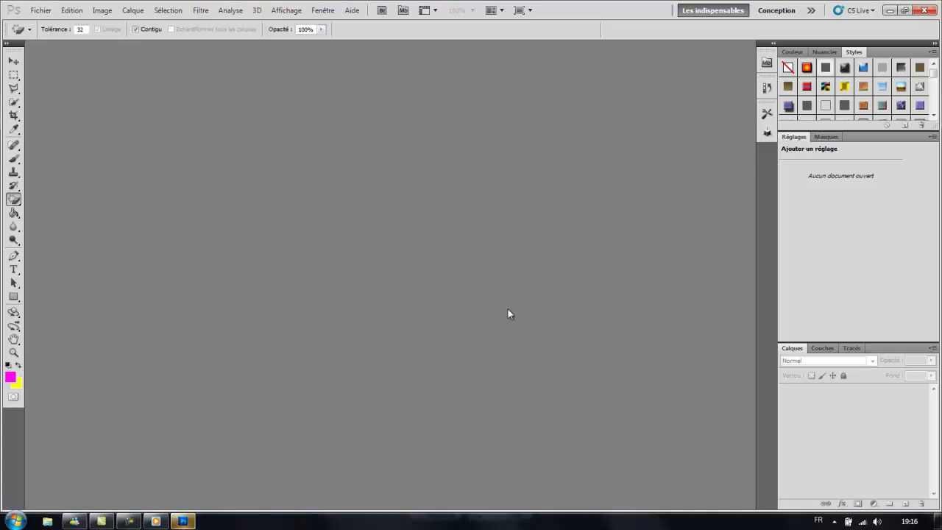
Dismiss the trial window and create a blank document 1920 pixels wide and 1200 pixels high.
left_click(41, 10)
left_click(55, 20)
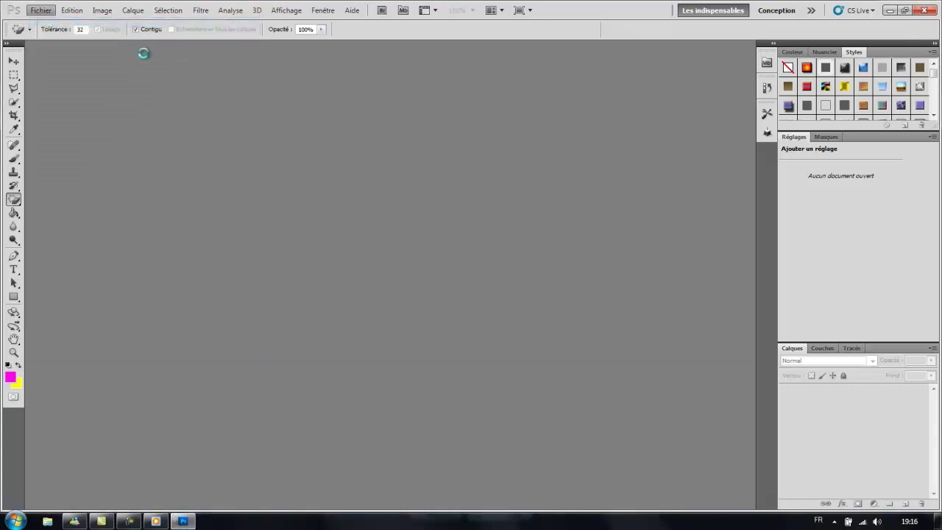
left_click(695, 87)
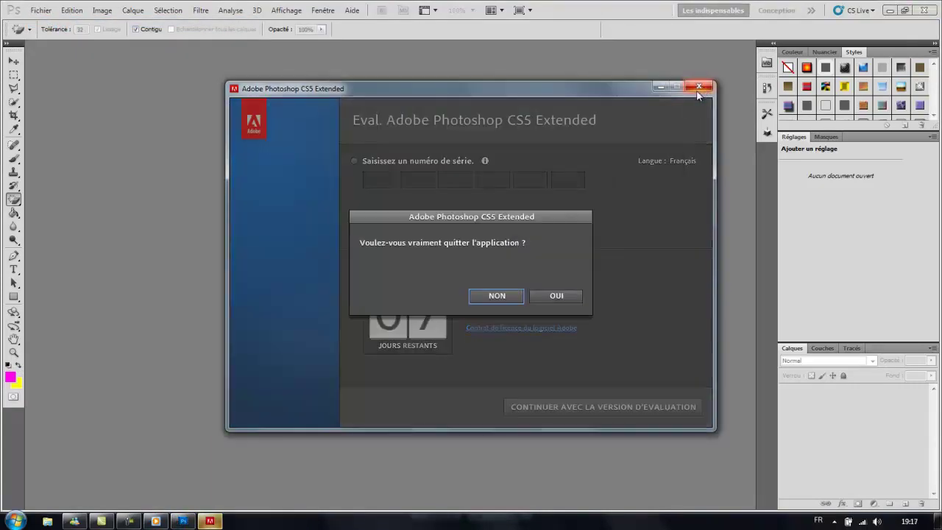
left_click(556, 295)
double_click(384, 180)
type("1920")
key("Tab")
key("Tab")
type("120")
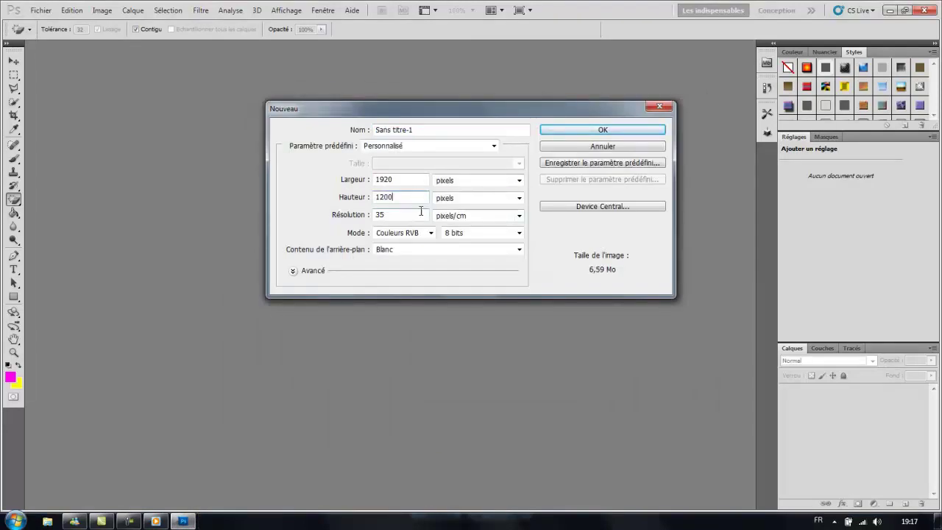
left_click(581, 131)
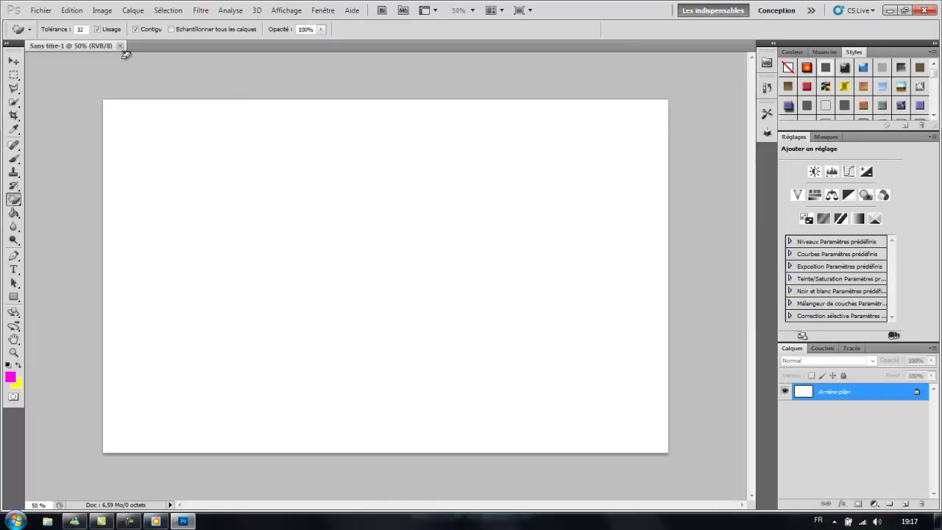
right_click(13, 199)
left_click(44, 197)
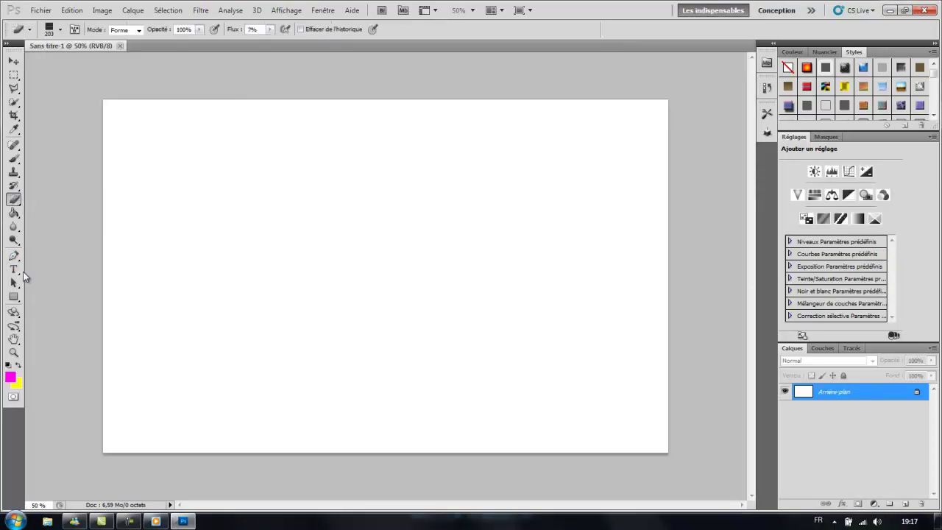
left_click(16, 383)
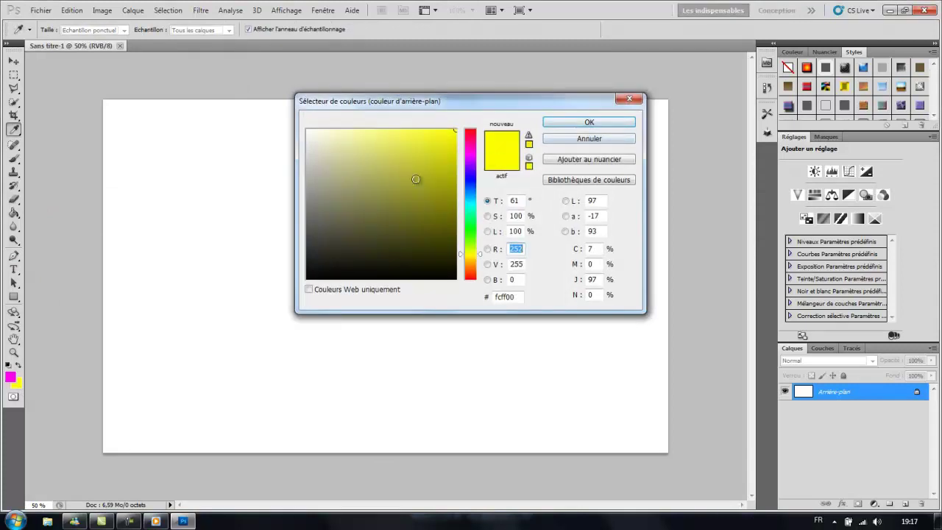
left_click(331, 273)
left_click(455, 131)
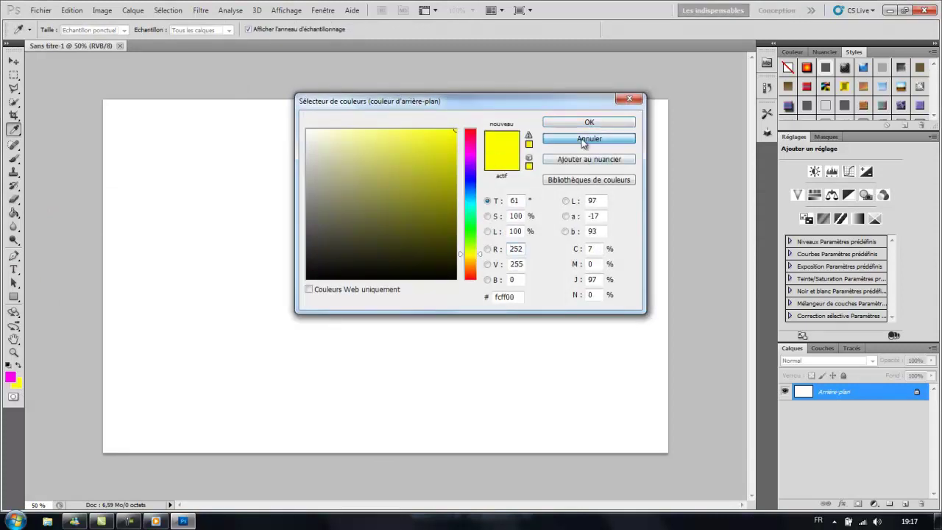
left_click(588, 139)
Set the foreground colour to black (000000).
left_click(10, 376)
left_click(309, 278)
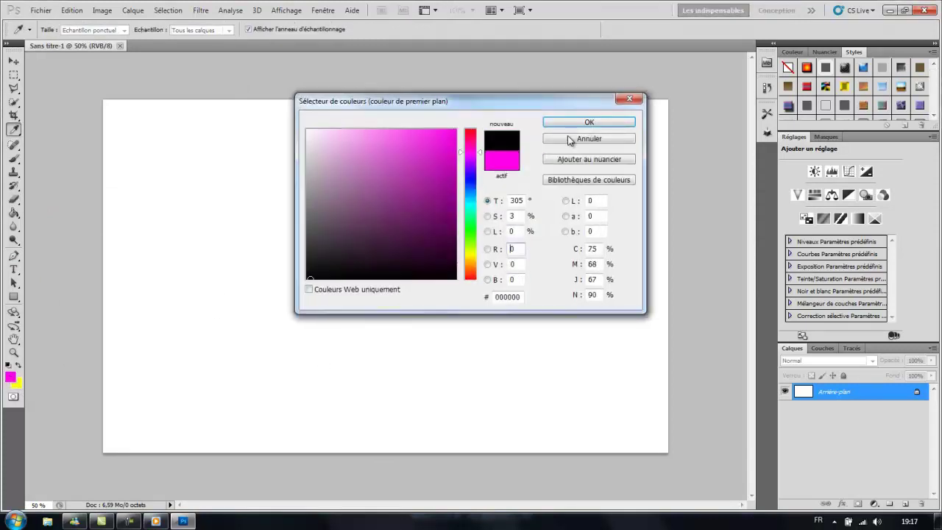
left_click(589, 122)
key("e")
left_click(61, 29)
left_click_drag(136, 126, 129, 77)
left_click_drag(135, 120, 134, 105)
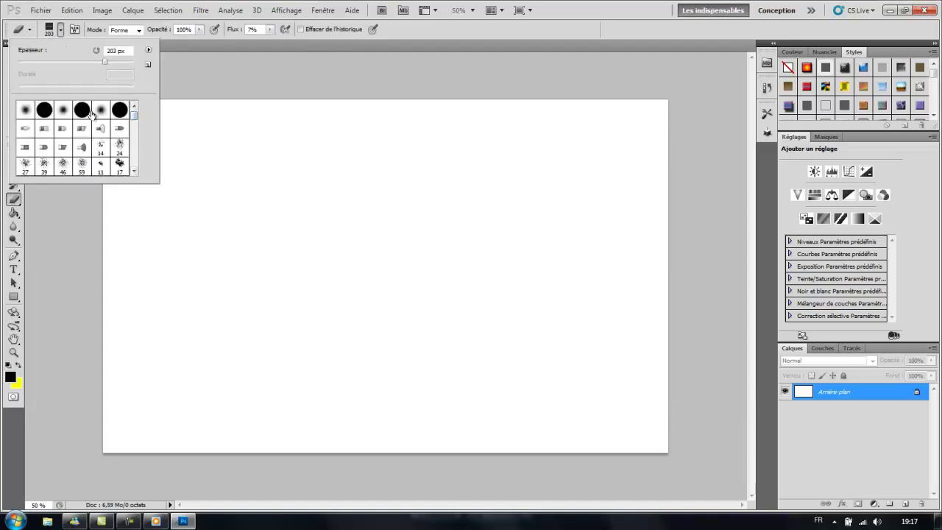
double_click(51, 124)
Swap the foreground and background colours and fill the canvas with a radial yellow-to-black gradient running from its centre to the upper-left corner.
left_click(14, 214)
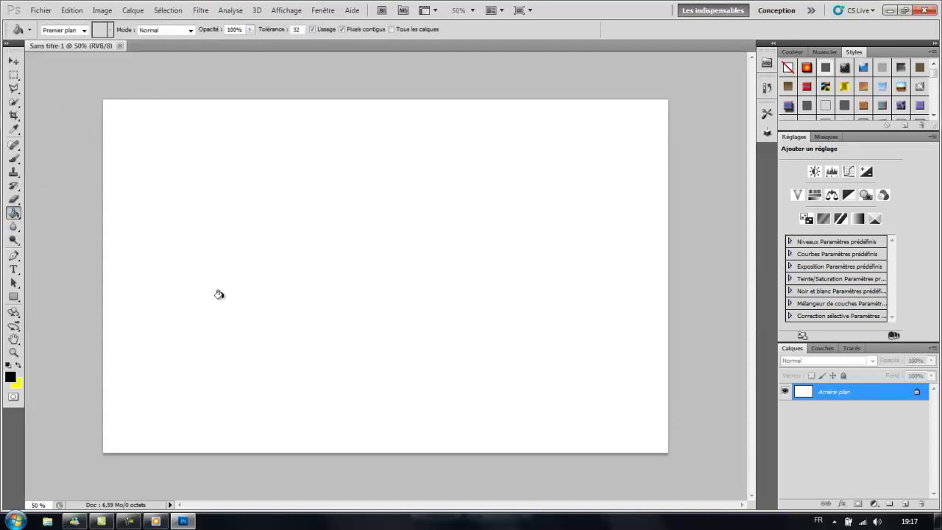
left_click_drag(14, 214, 58, 214)
left_click(19, 366)
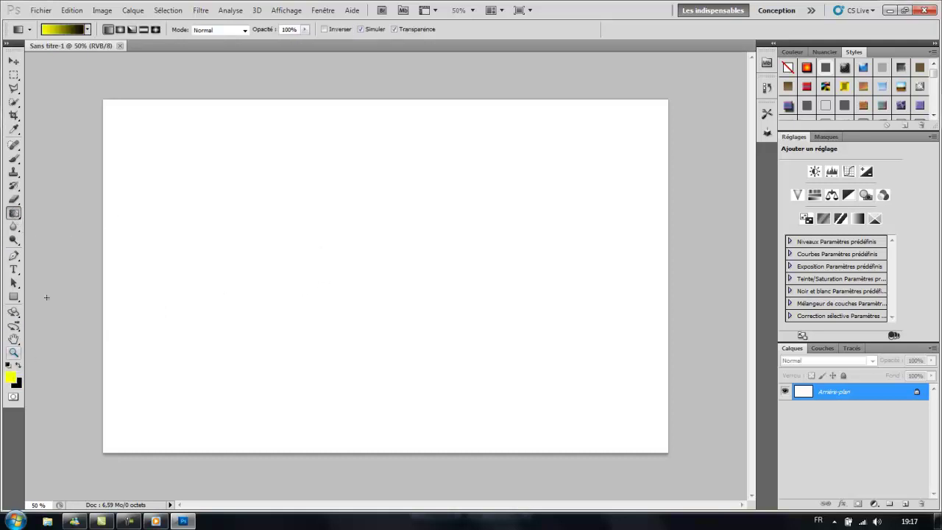
left_click(120, 29)
left_click_drag(374, 269, 127, 119)
left_click_drag(412, 284, 86, 88)
left_click_drag(409, 279, 118, 113)
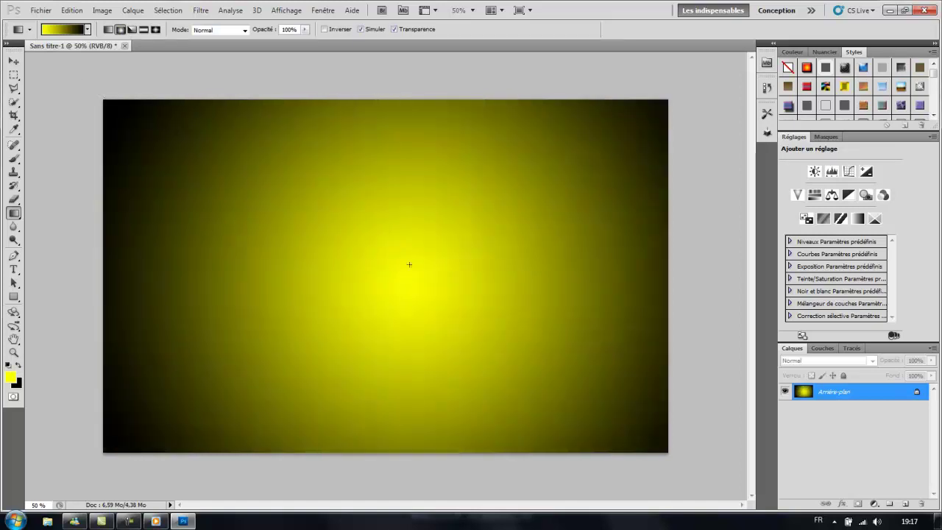
left_click_drag(307, 250, 159, 157)
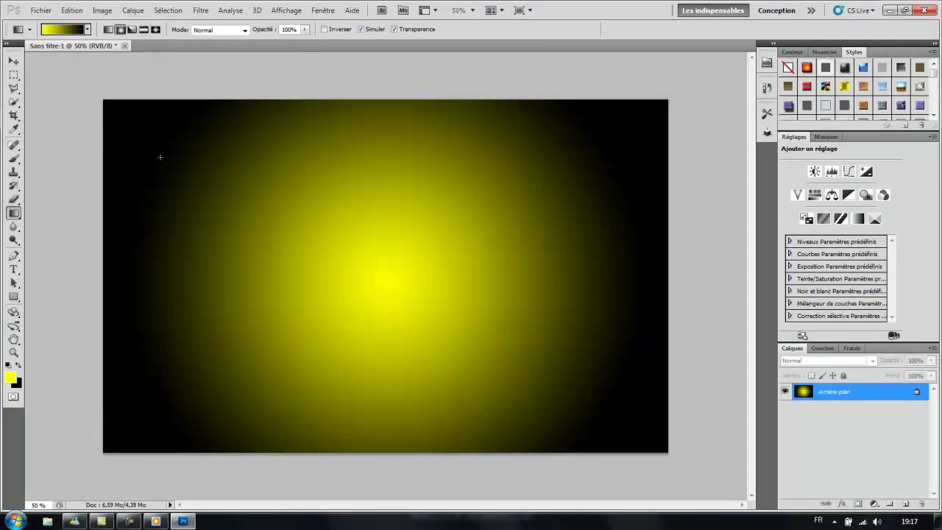
left_click_drag(378, 282, 122, 118)
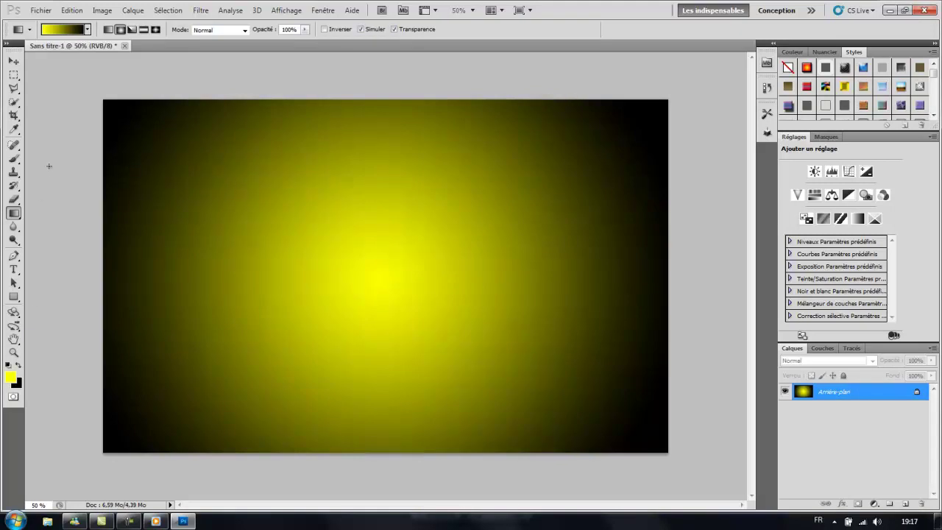
Add the text "NeskoxX13" across the middle of the canvas in the WildStyle-Fill font at 150 pt.
left_click(13, 269)
left_click(273, 277)
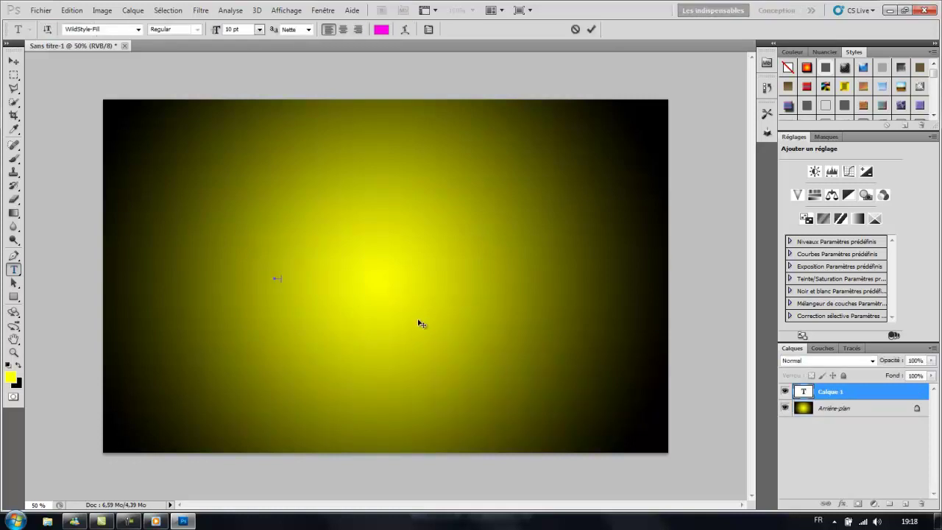
key("ctrl+a")
type("200")
key("Return")
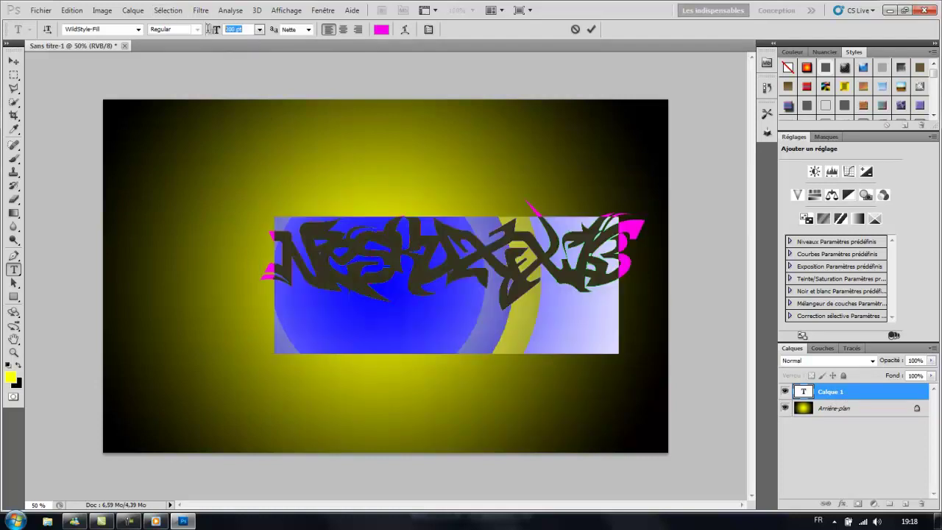
left_click_drag(214, 32, 212, 35)
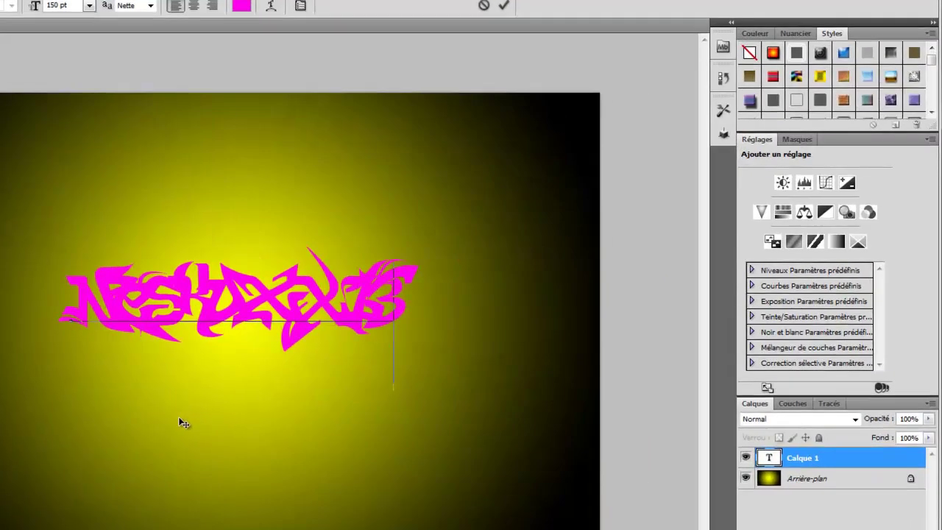
Format the text in black at 120 pt and centre it over the bright area of the gradient.
double_click(773, 466)
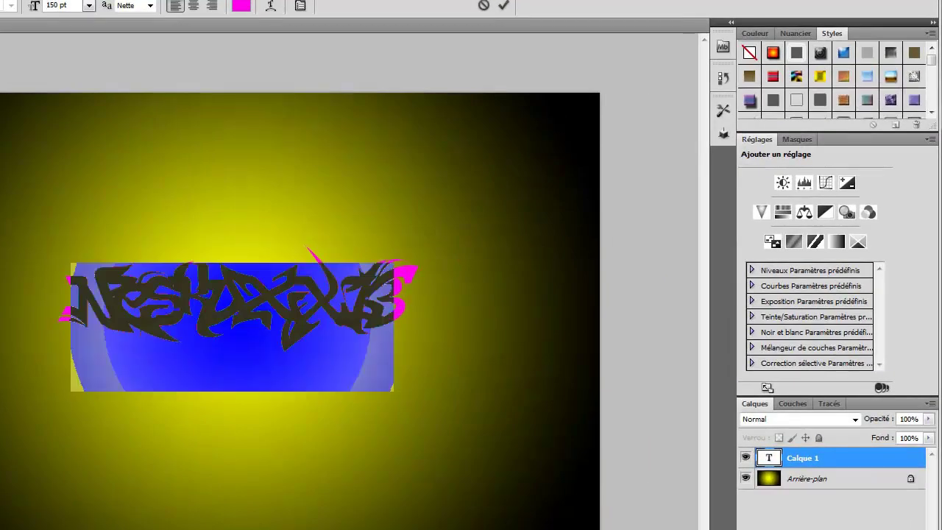
mouse_move(255, 447)
left_mouse_down()
mouse_move(263, 448)
mouse_move(238, 449)
left_mouse_up()
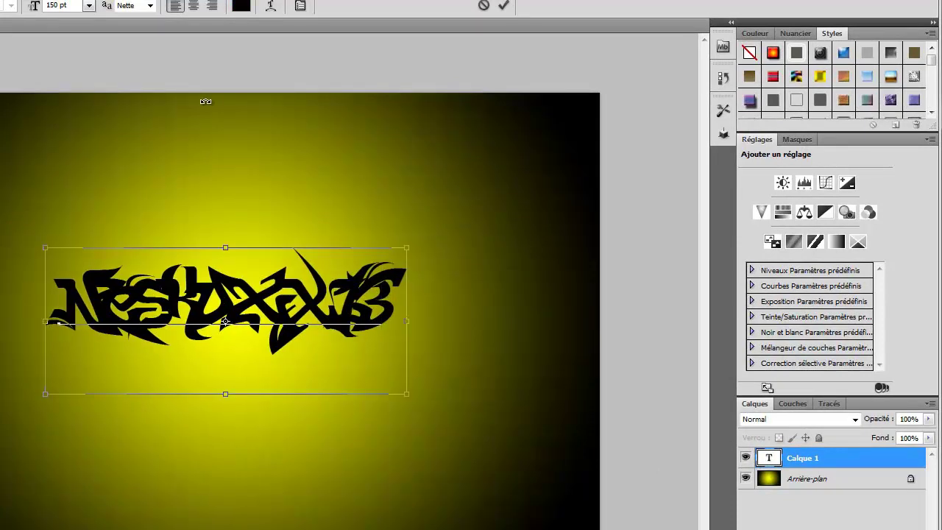
key("ctrl+a")
type("120")
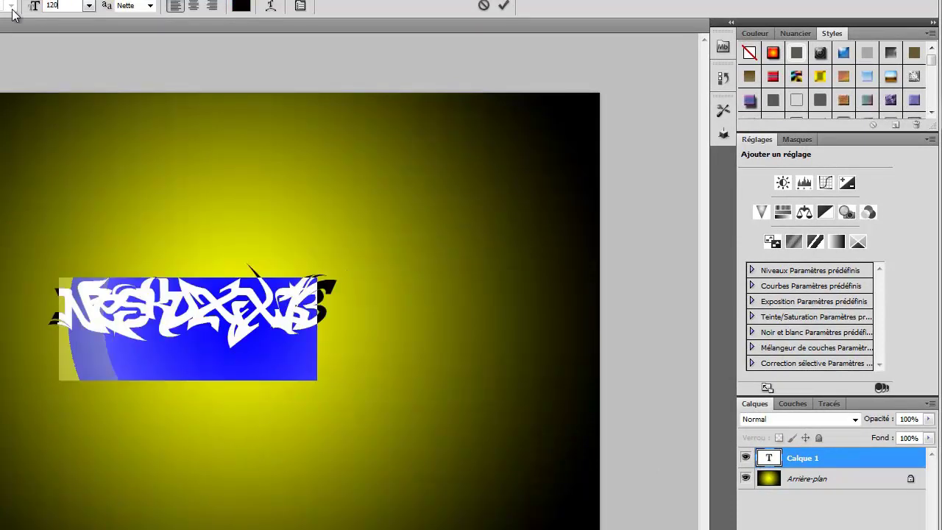
key("Return")
left_click_drag(220, 395, 269, 409)
Enable drop shadow, inner shadow, outer stroke (Contour), and bevel and emboss with Texture in the text layer's style.
double_click(854, 458)
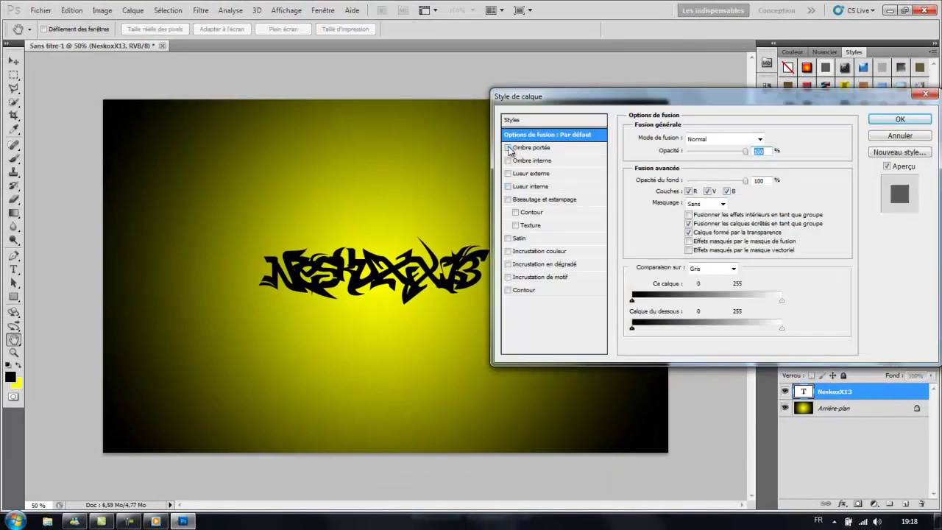
left_click(508, 148)
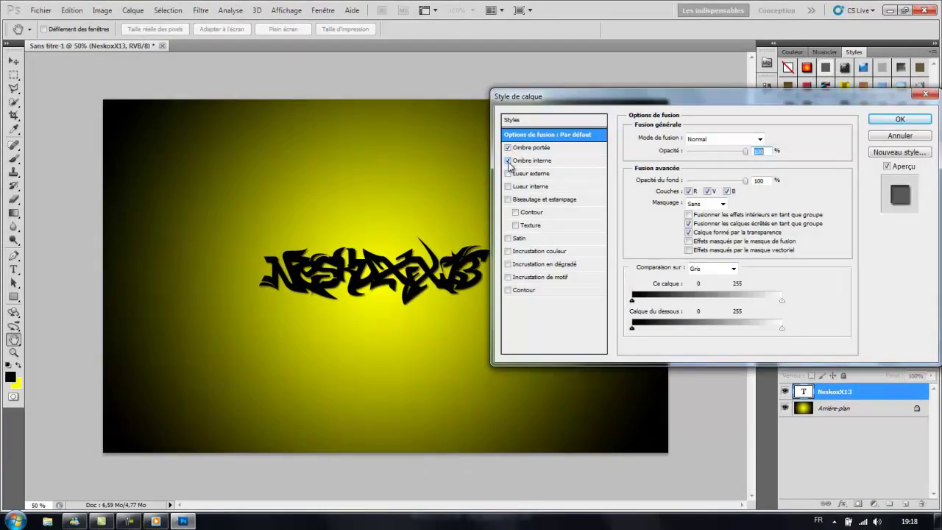
left_click(507, 291)
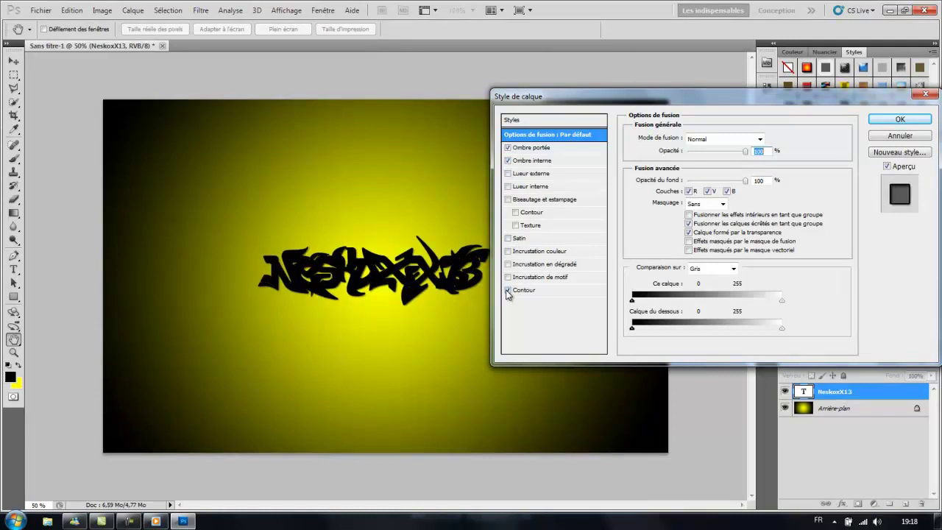
left_click(515, 213)
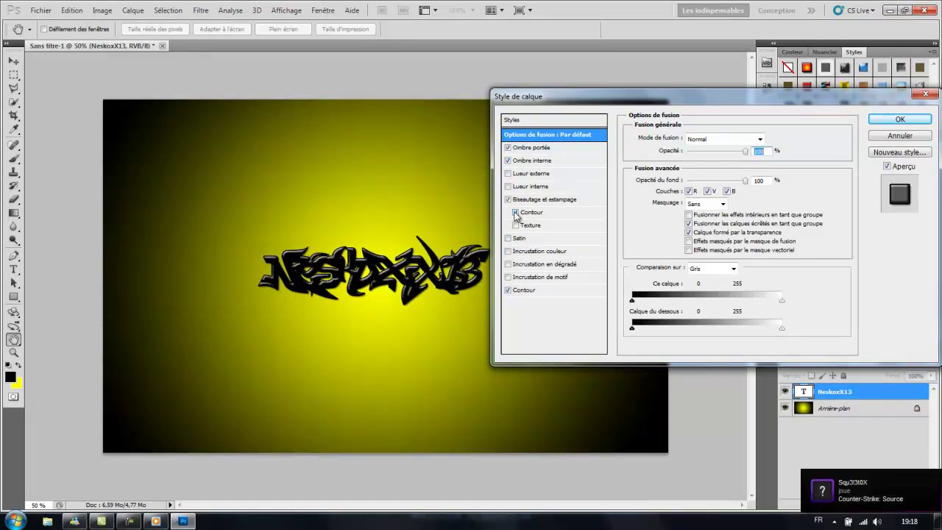
left_click(516, 213)
left_click(516, 225)
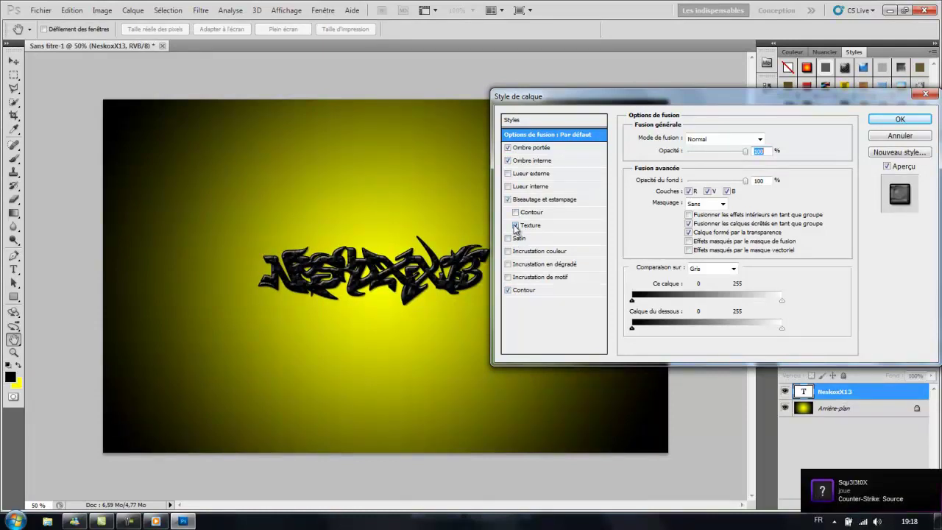
left_click(508, 277)
left_click(508, 277)
left_click(508, 252)
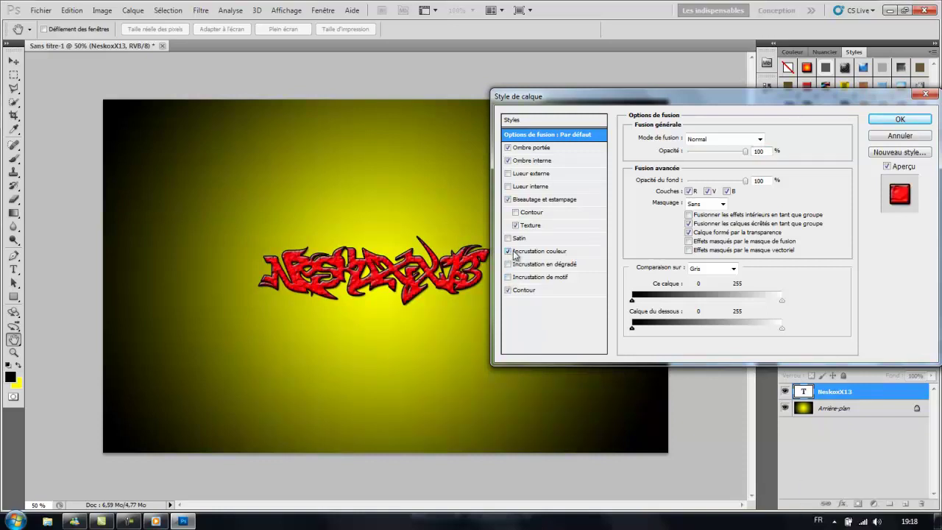
left_click(507, 252)
Add a linear black-to-yellow gradient overlay to the text, adjust its angle and apply the layer style.
left_click(508, 264)
left_click(543, 264)
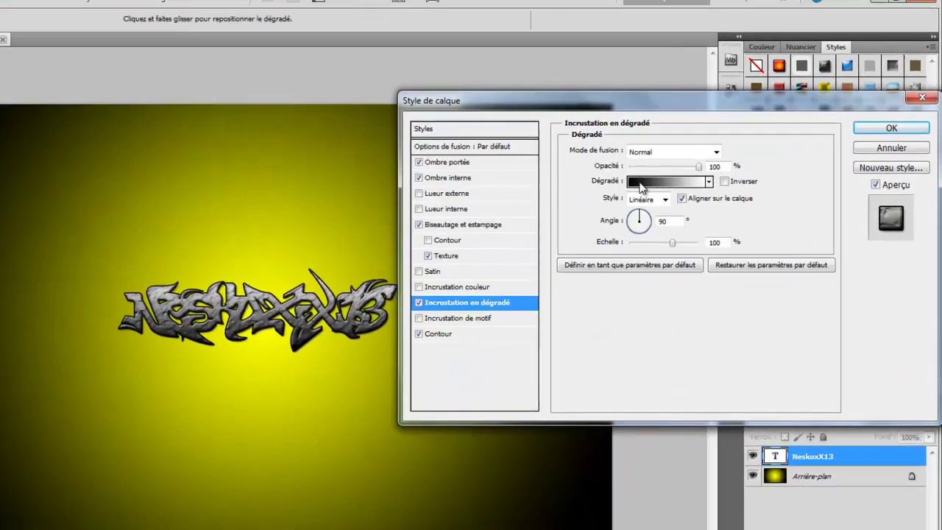
left_click(707, 181)
double_click(609, 222)
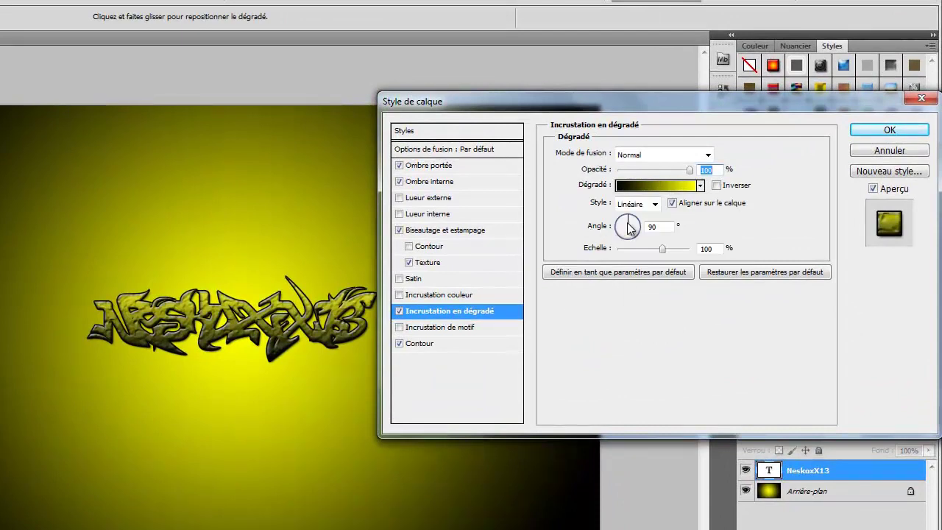
mouse_move(628, 228)
left_mouse_down()
mouse_move(629, 255)
mouse_move(598, 232)
mouse_move(630, 211)
left_mouse_up()
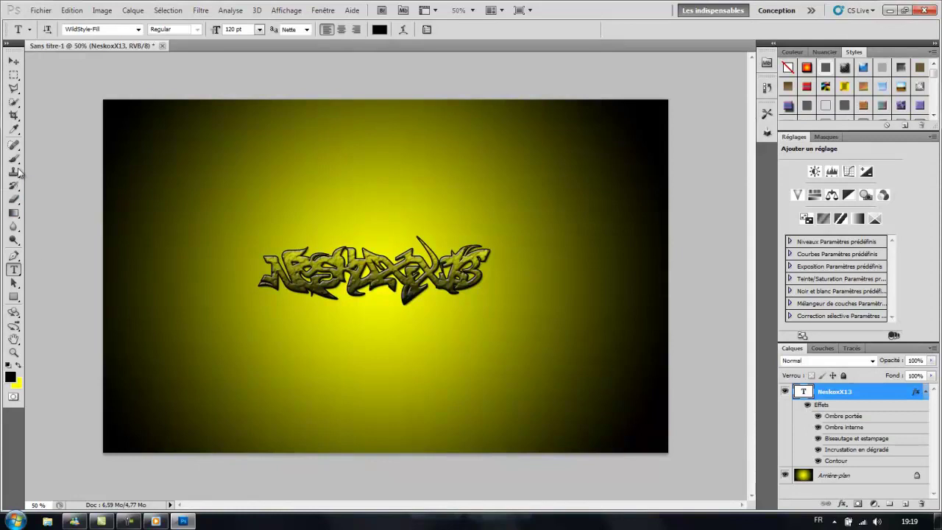
Import the "images" texture from the desktop's Texture Photoshop folder as a placed image.
left_click(50, 12)
left_click(95, 236)
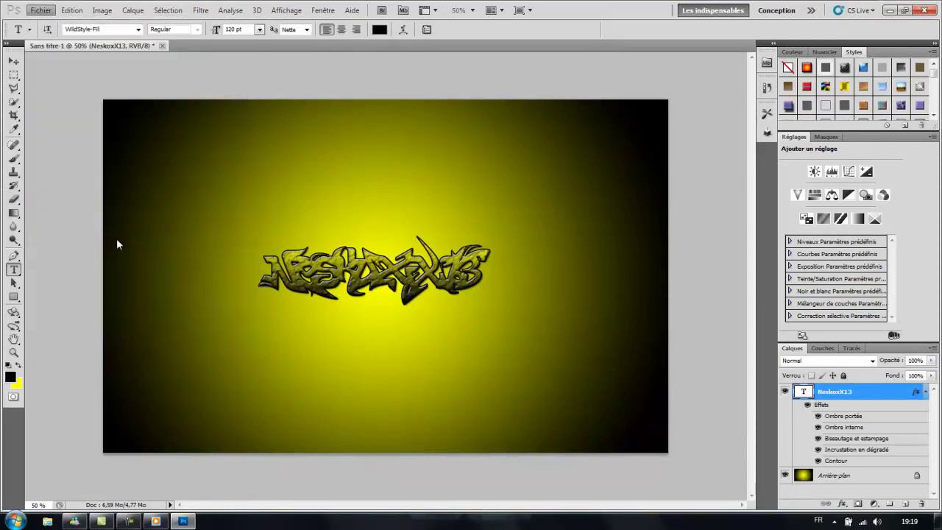
left_click(530, 192)
scroll(507, 220, "down", 5)
scroll(470, 235, "up", 4)
scroll(454, 324, "down", 2)
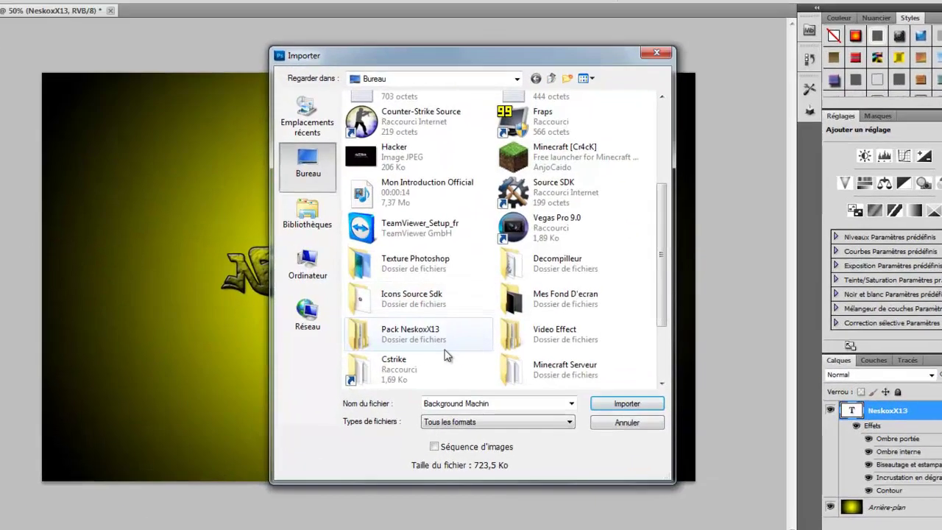
scroll(447, 356, "down", 4)
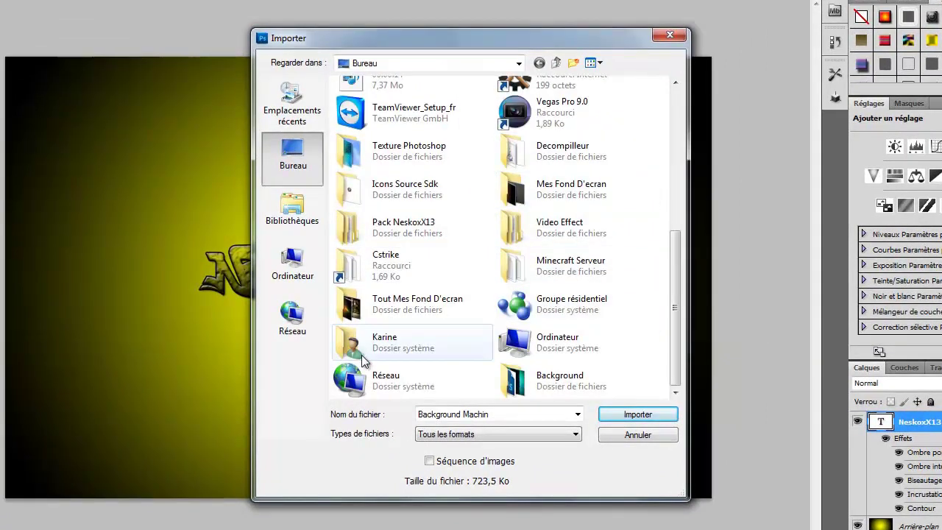
scroll(410, 243, "up", 4)
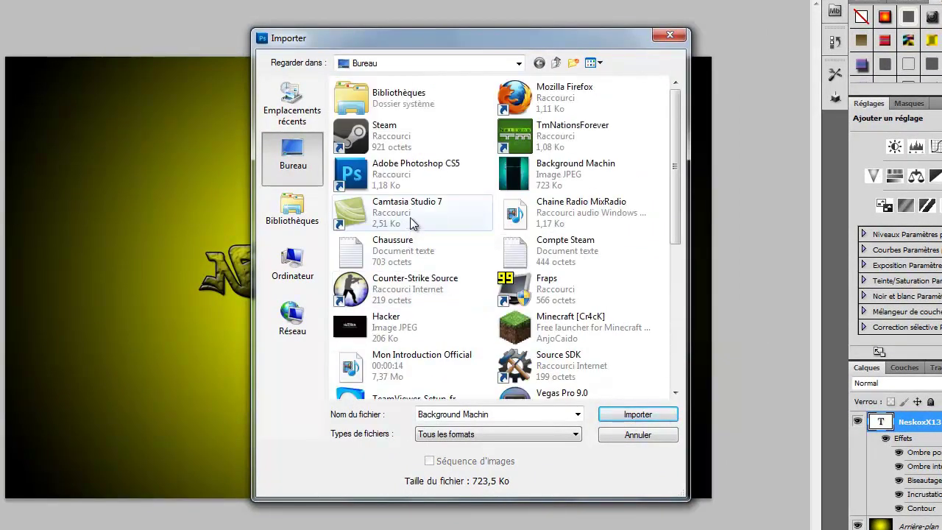
scroll(423, 257, "down", 2)
scroll(582, 355, "down", 1)
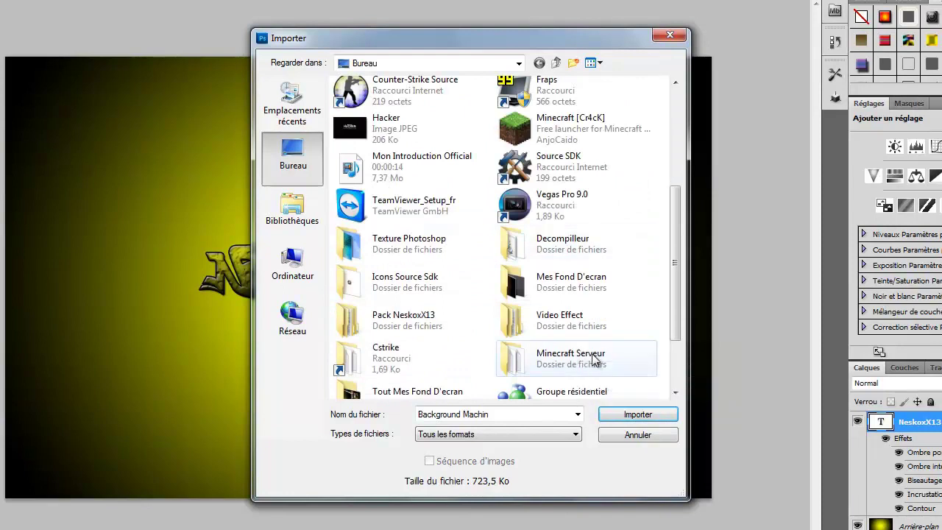
scroll(586, 337, "down", 1)
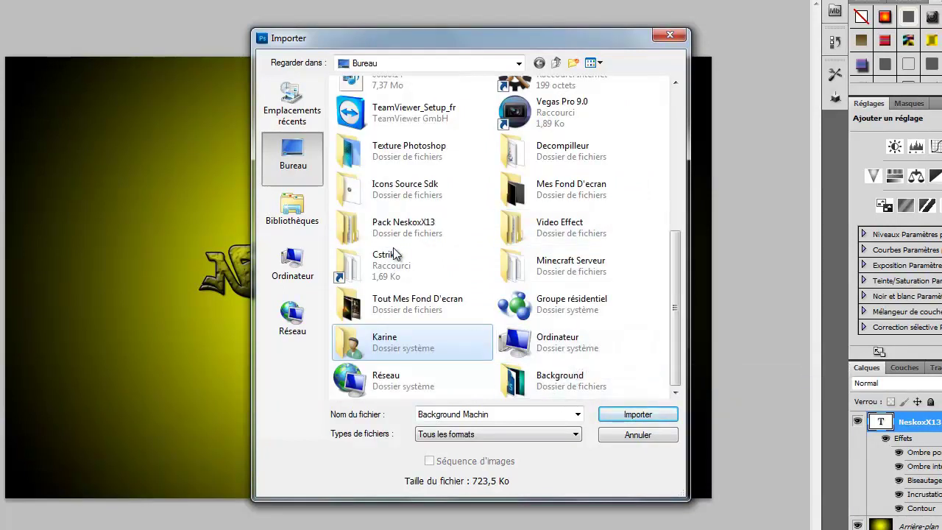
scroll(450, 232, "up", 1)
double_click(427, 246)
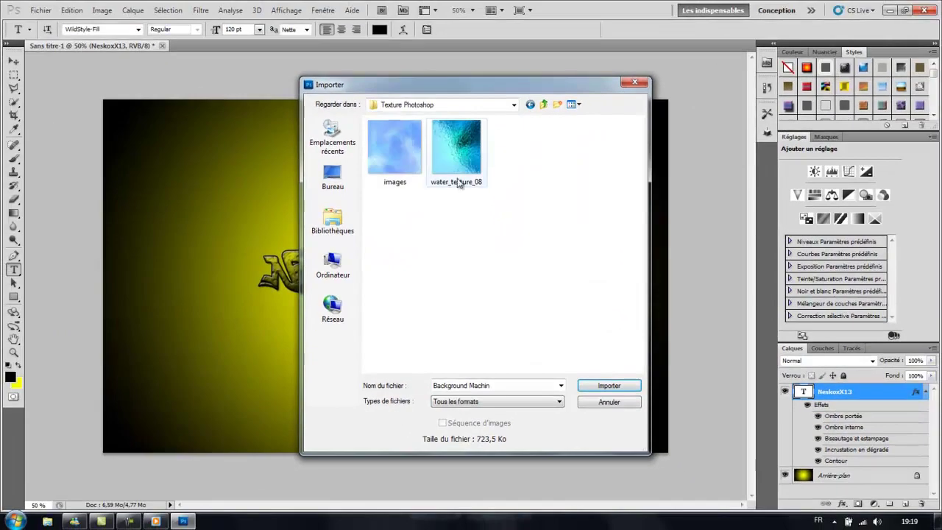
double_click(457, 181)
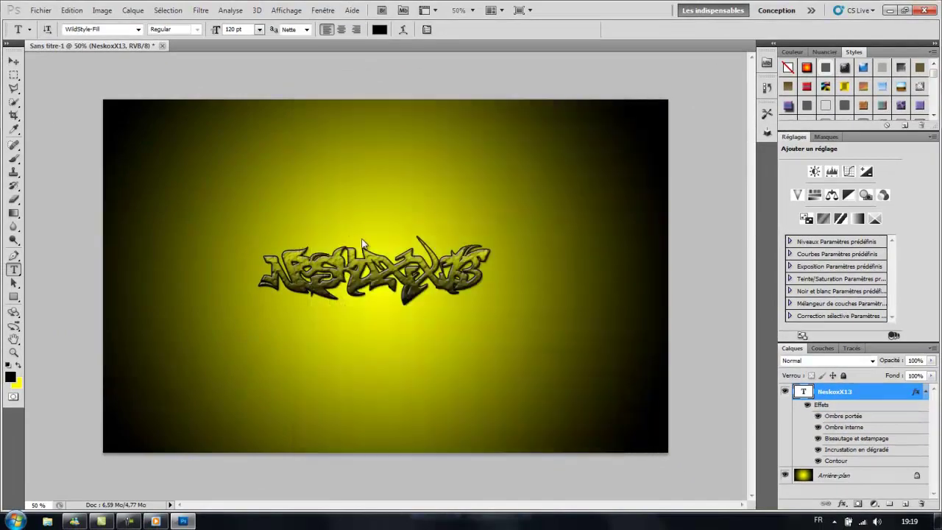
Stretch the placed "images" texture to cover the whole canvas and commit the placement.
left_click_drag(431, 236, 669, 96)
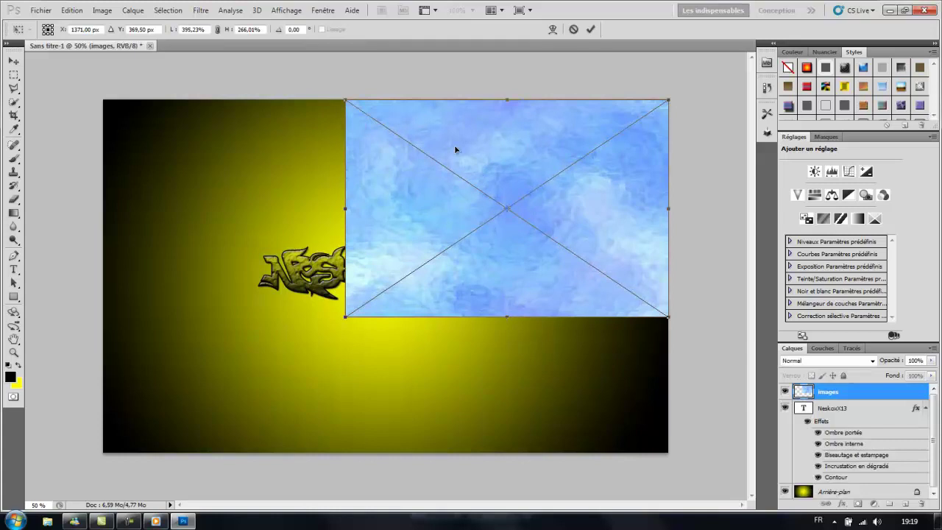
left_click_drag(339, 211, 103, 214)
left_click_drag(384, 317, 384, 453)
key("t")
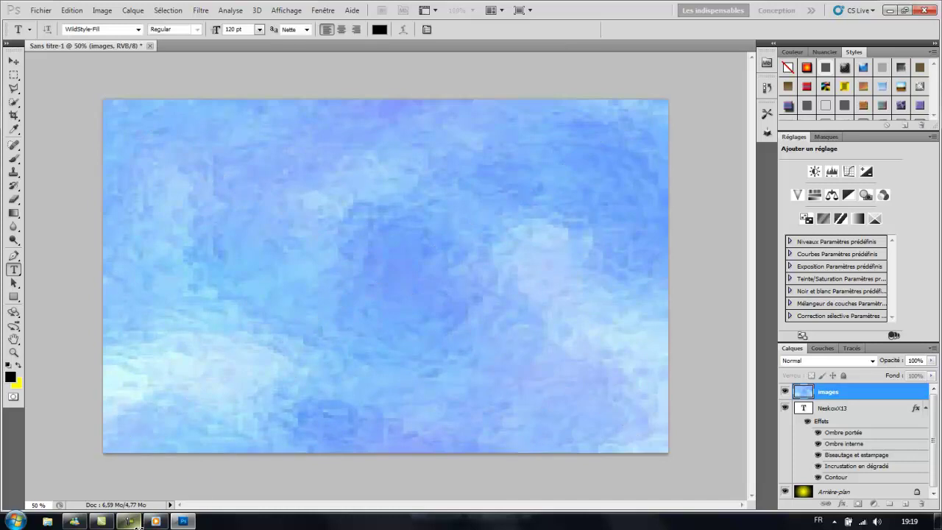
Compare the Division, Incrustation and Obscurcir blend modes on the "images" layer and settle on Couleur.
left_click(871, 360)
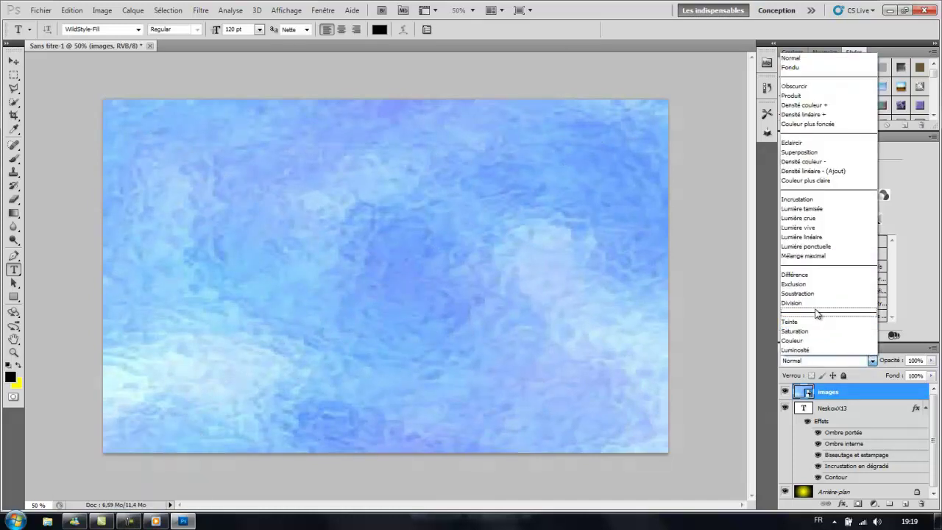
left_click(814, 304)
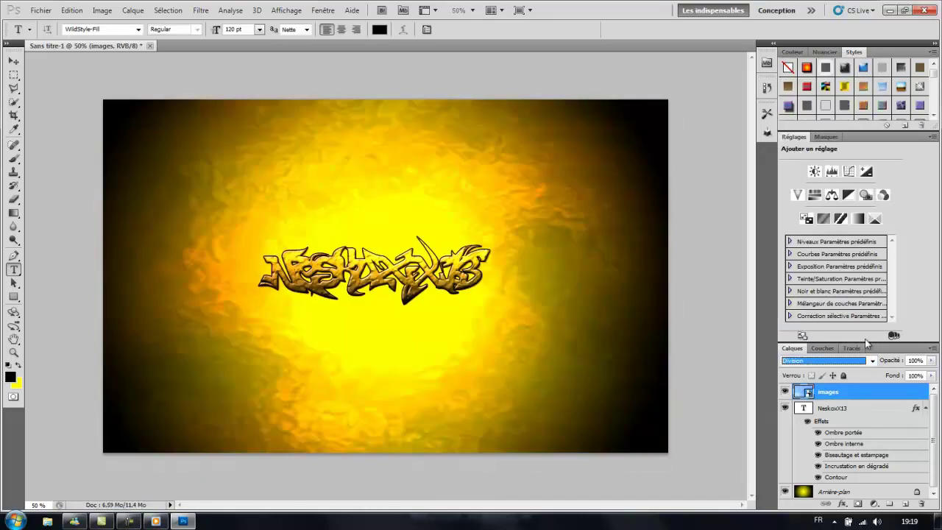
left_click(872, 360)
left_click(809, 208)
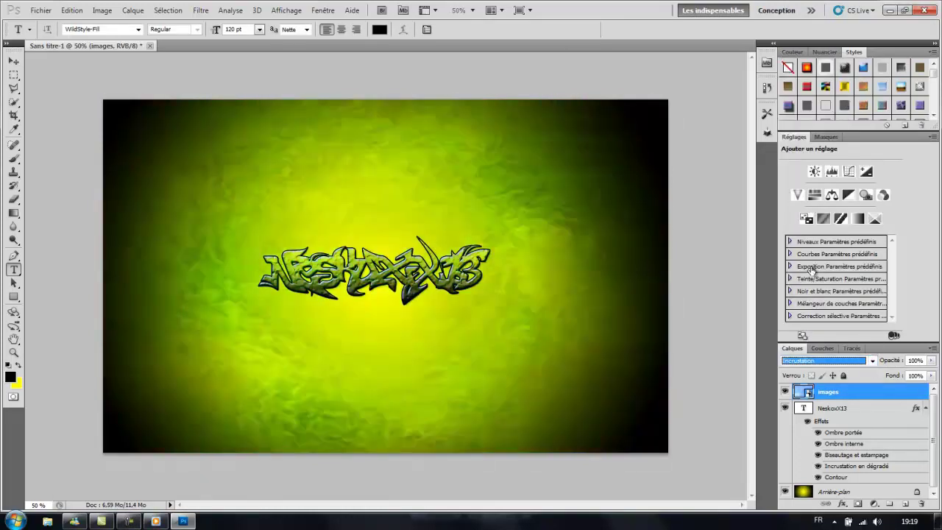
left_click(804, 364)
left_click(804, 348)
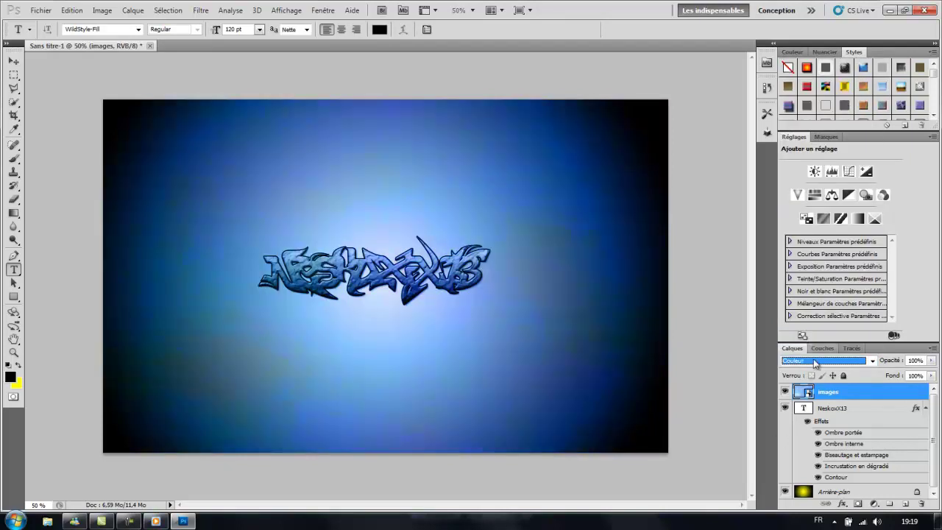
left_click(842, 362)
left_click(813, 86)
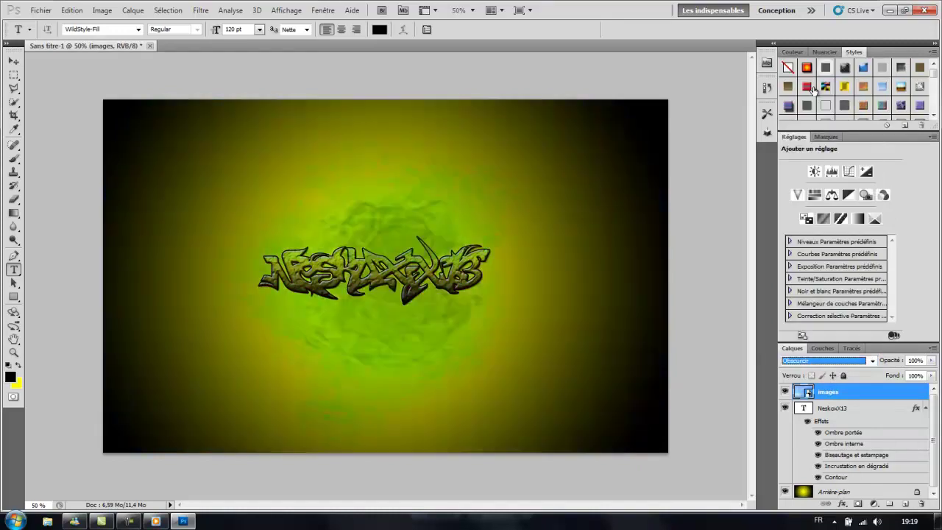
left_click(838, 362)
left_click(805, 348)
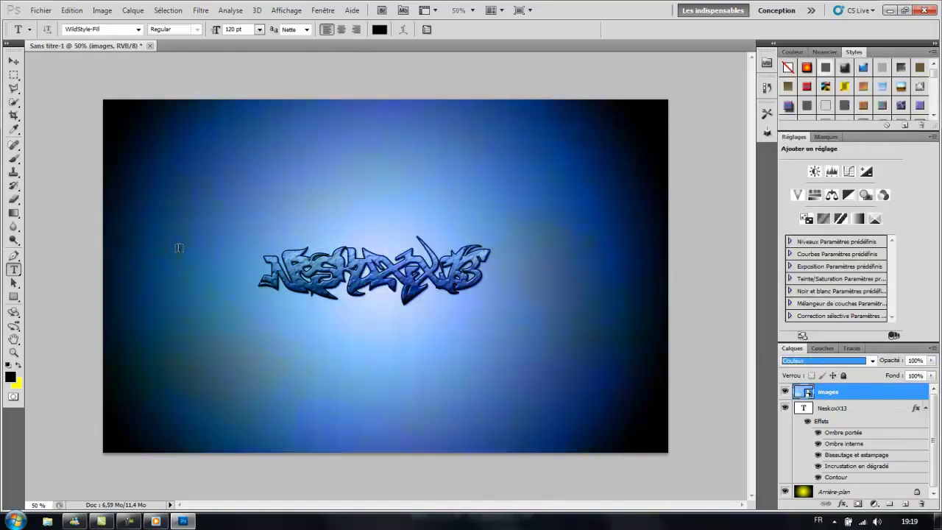
Import the Balle 1 image from the Balles folder of Pack NeskoxX13 as a placed image.
left_click(41, 10)
left_click(70, 240)
left_click(479, 105)
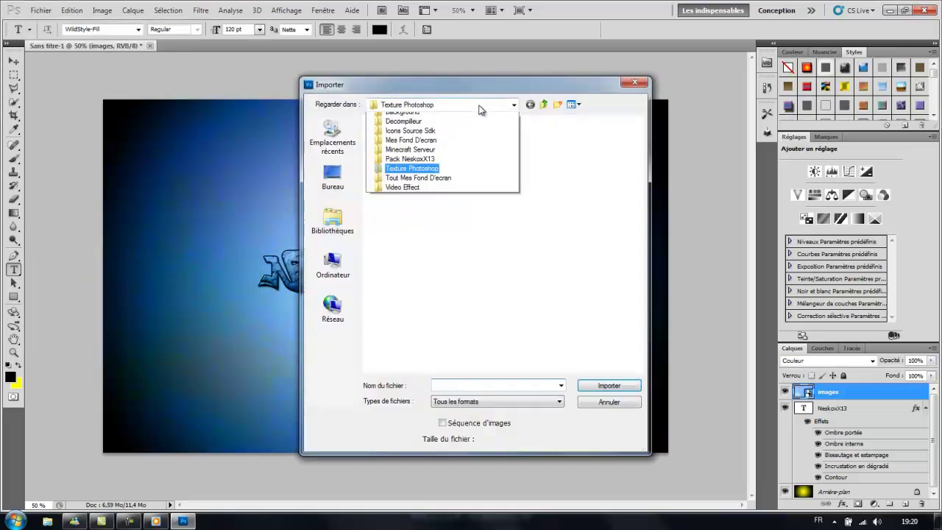
left_click(423, 252)
double_click(399, 133)
double_click(403, 134)
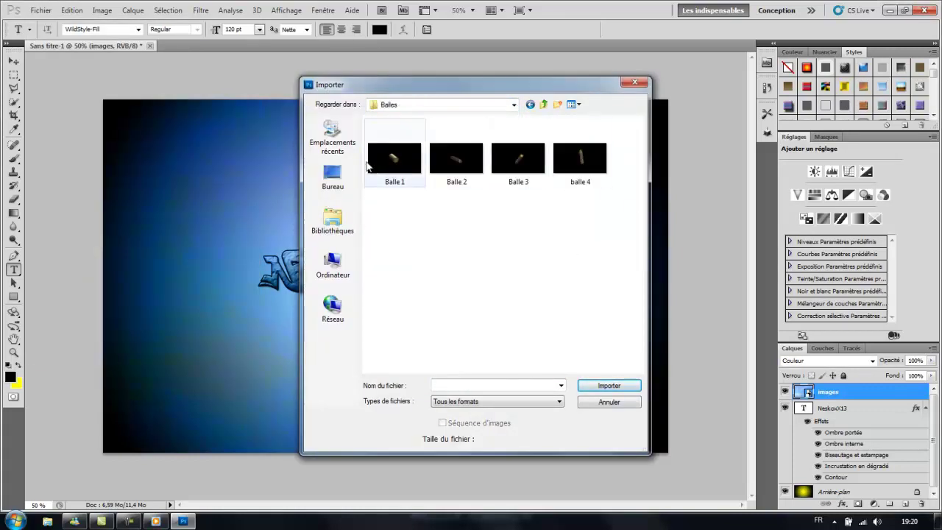
double_click(390, 171)
Blend the Balle 1 layer with Eclaircir, then rotate the bullet upright and place it in the canvas's upper-left corner.
left_click(872, 361)
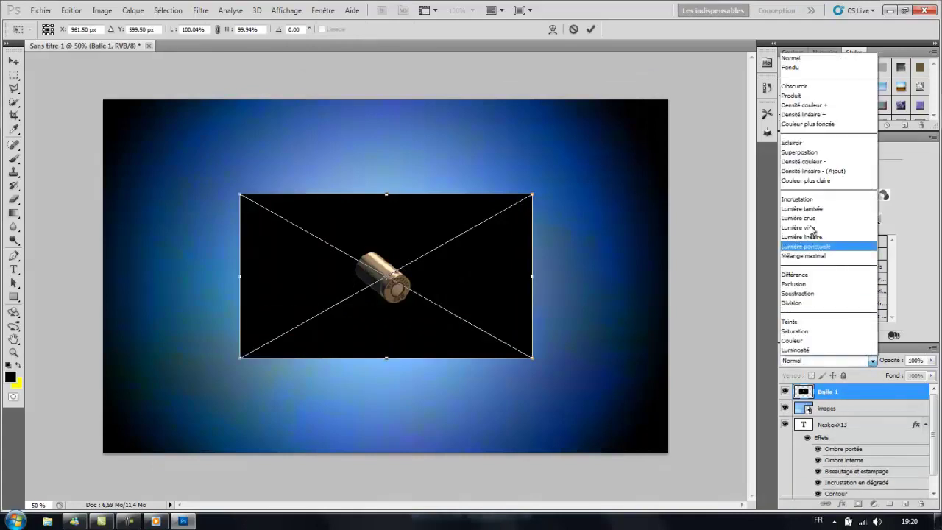
left_click(791, 142)
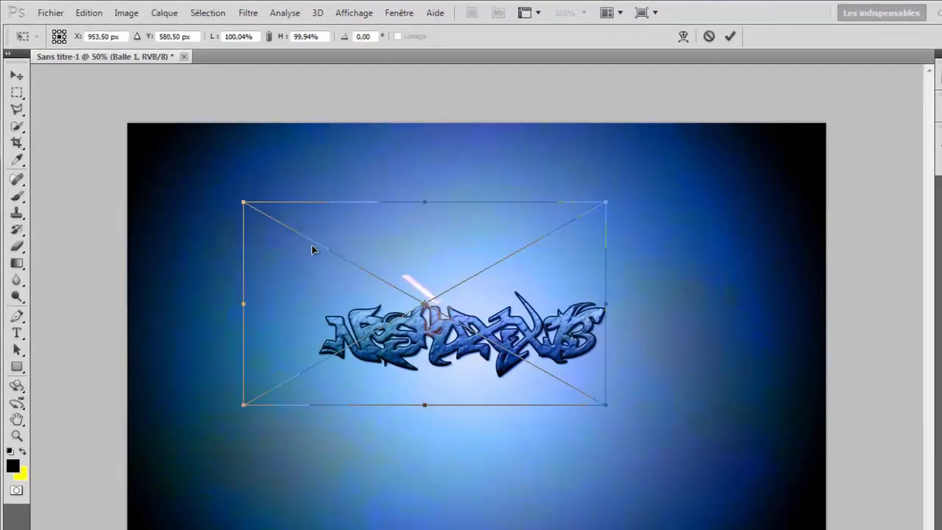
left_click_drag(316, 248, 229, 248)
left_click_drag(507, 298, 214, 155)
key("t")
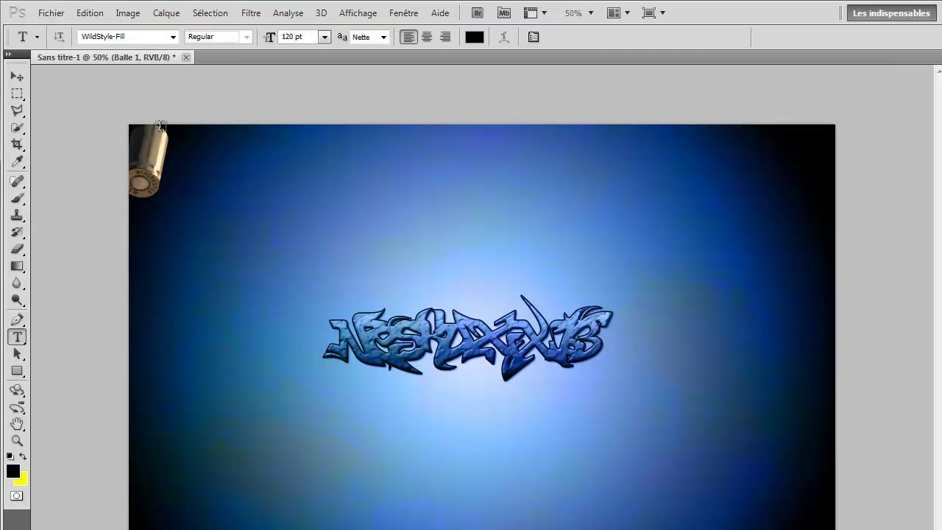
Import the Welding 3 image from the Welding folder within flares - images - fonds.
left_click(52, 12)
left_click(85, 301)
left_click(643, 130)
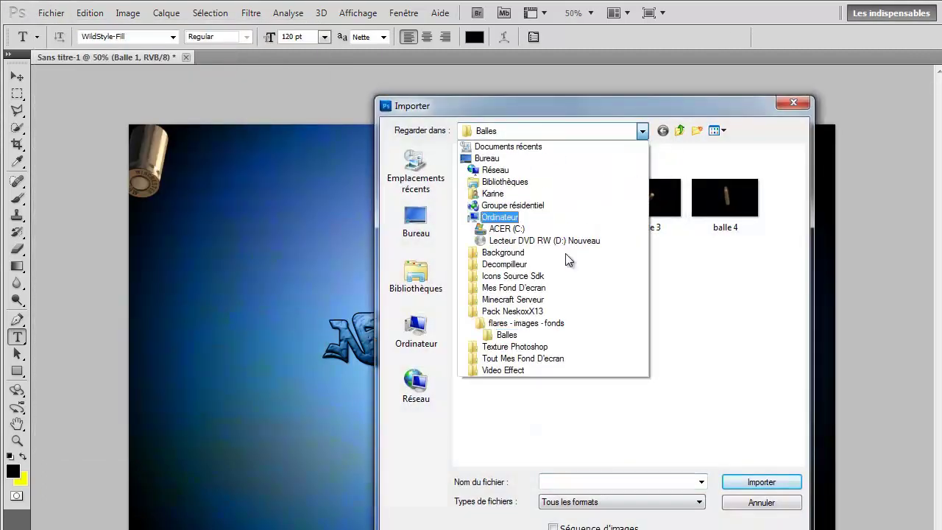
left_click(515, 319)
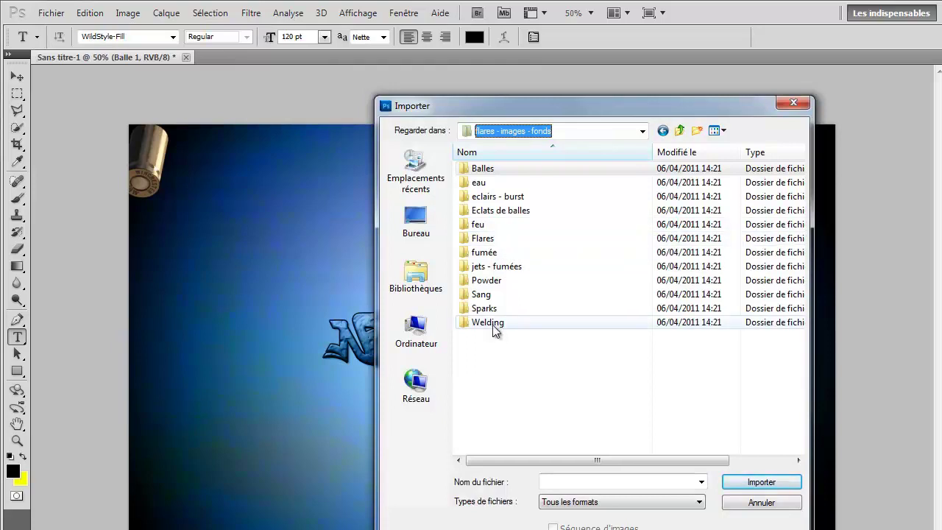
double_click(495, 324)
double_click(635, 197)
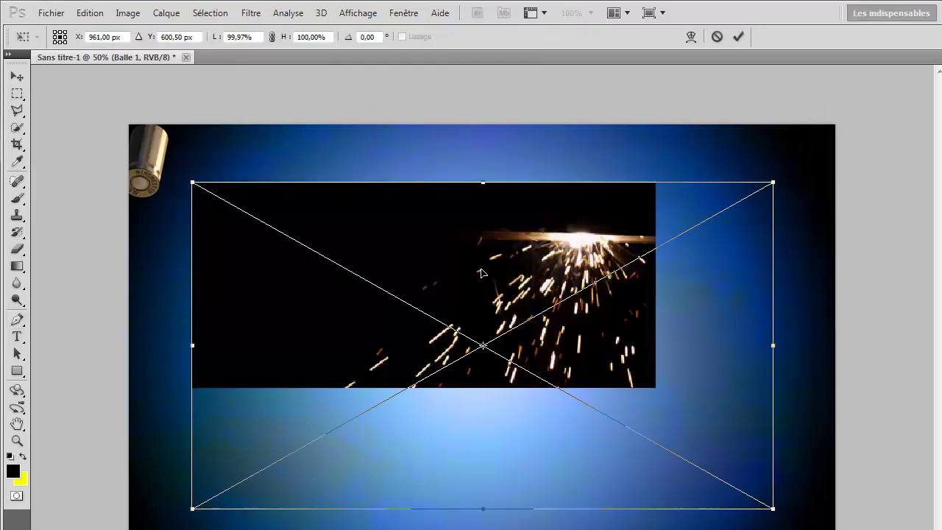
Rotate the Welding 3 image to about -23.23° and move its sparks over the bullet in the canvas's upper-left corner.
left_click_drag(184, 162, 123, 313)
left_click_drag(485, 264, 86, 179)
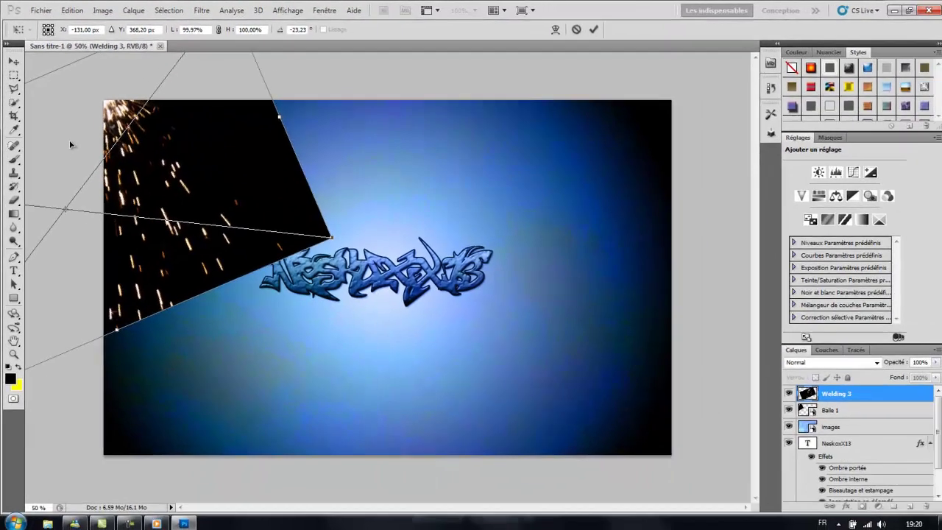
left_click_drag(70, 144, 74, 144)
Try Superposition on the Welding 3 layer, set its blend mode to Eclaircir and commit the placement.
left_click(866, 364)
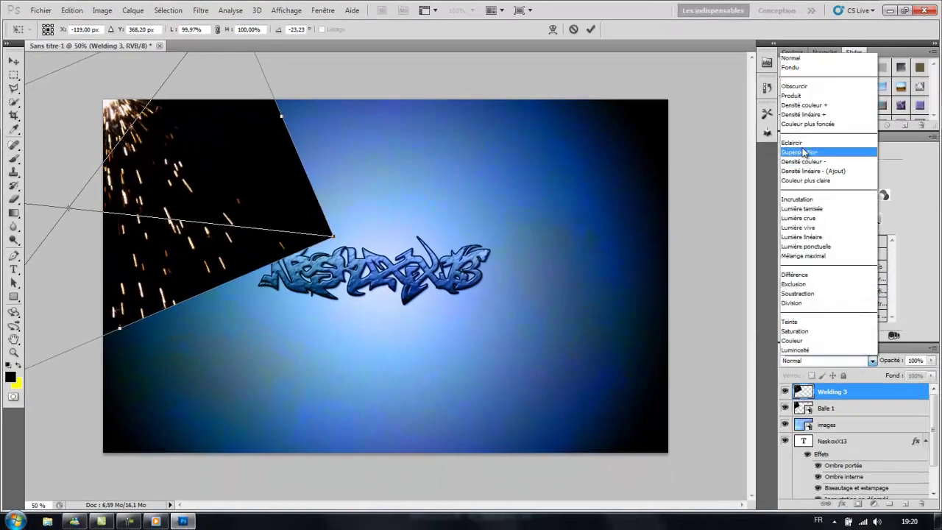
left_click(803, 151)
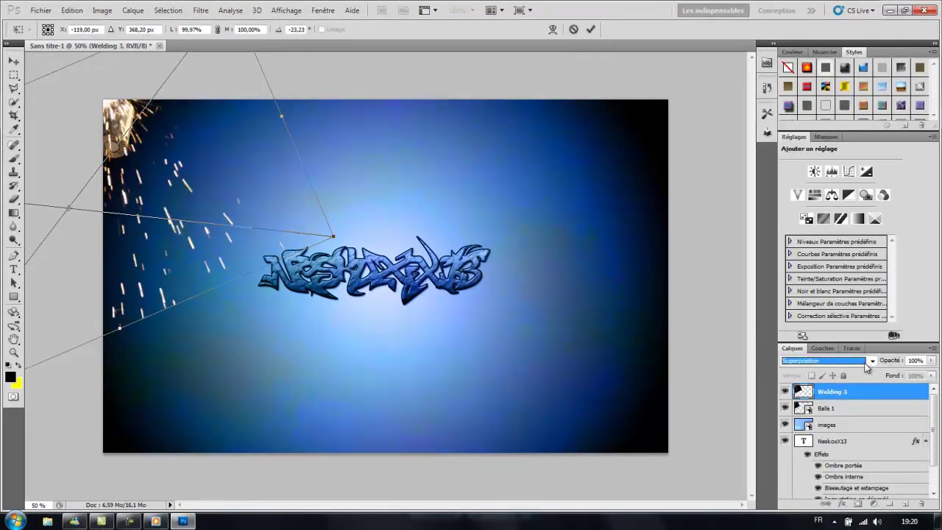
left_click(866, 364)
left_click(798, 144)
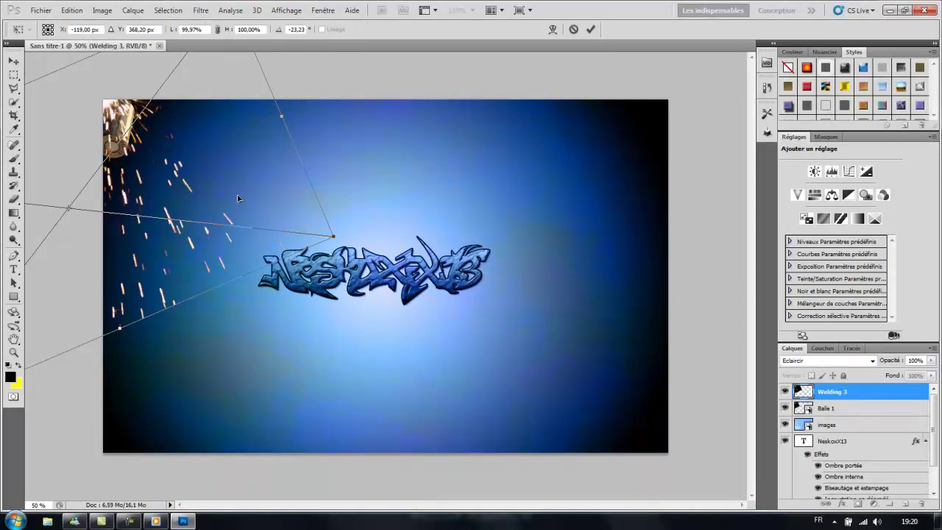
key("Return")
key("t")
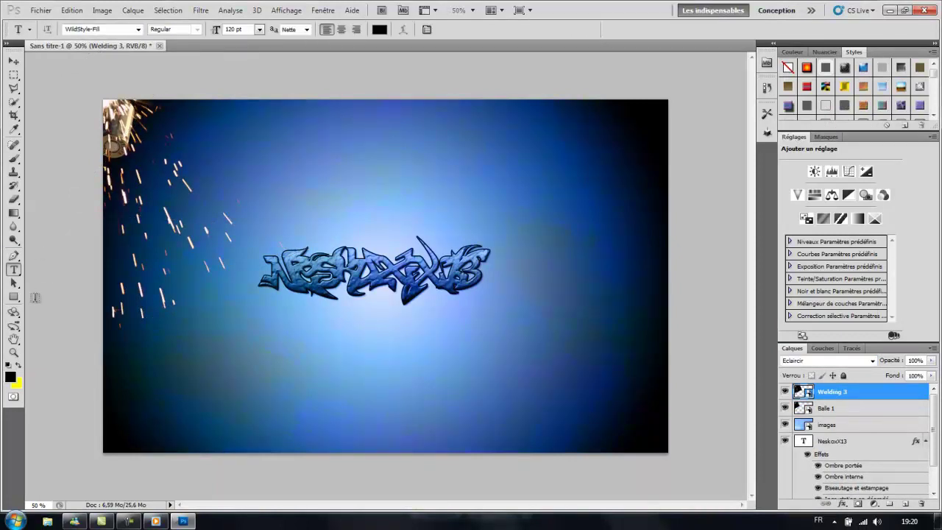
Rasterize the Welding 3 layer to erase its sparks with the 203 px Eraser, and delete the layer.
left_click(13, 198)
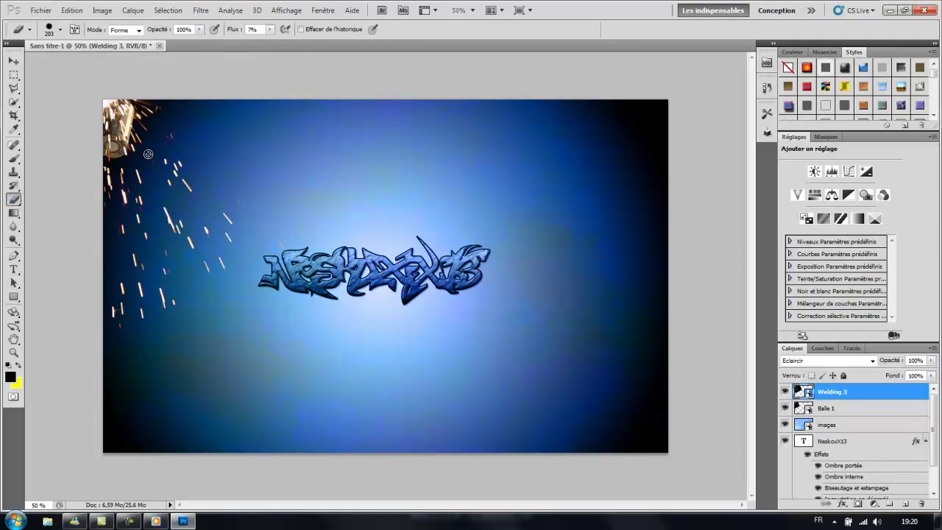
left_click(146, 153)
left_click(489, 207)
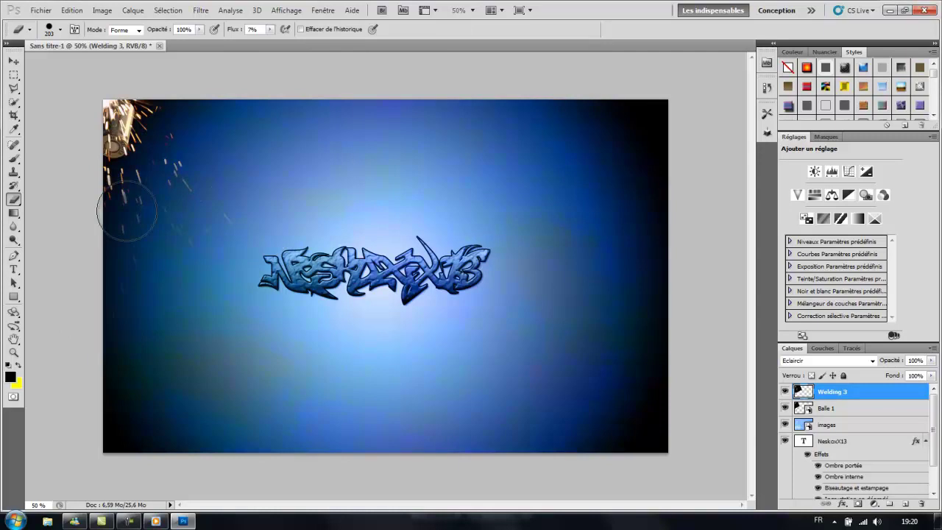
mouse_move(174, 170)
left_mouse_down()
mouse_move(122, 167)
mouse_move(127, 145)
left_mouse_up()
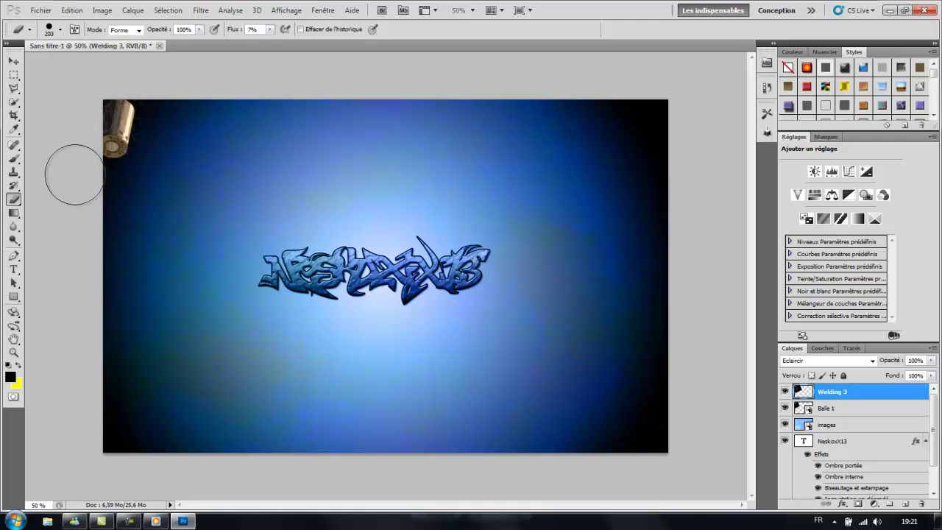
right_click(865, 393)
left_click(811, 167)
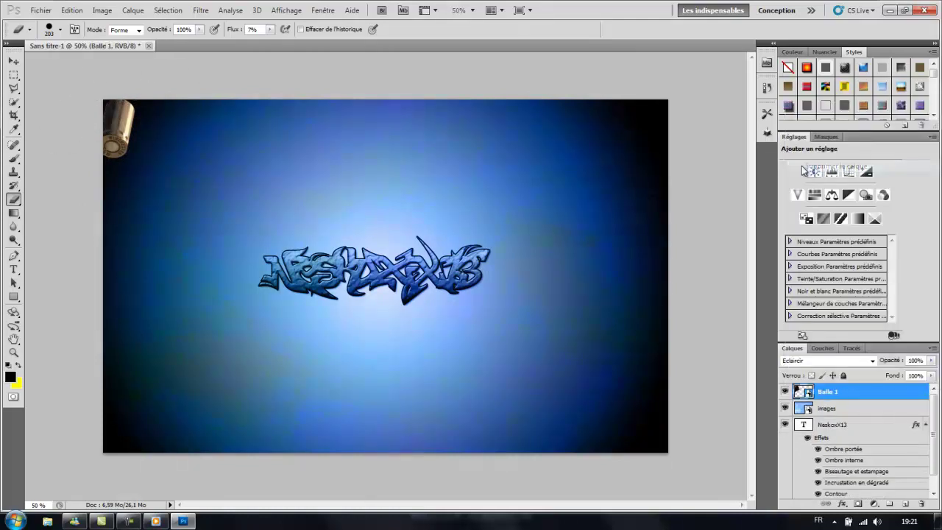
Import the Sparks 18 image from the Sparks folder within flares - images - fonds.
left_click(41, 10)
left_click(44, 221)
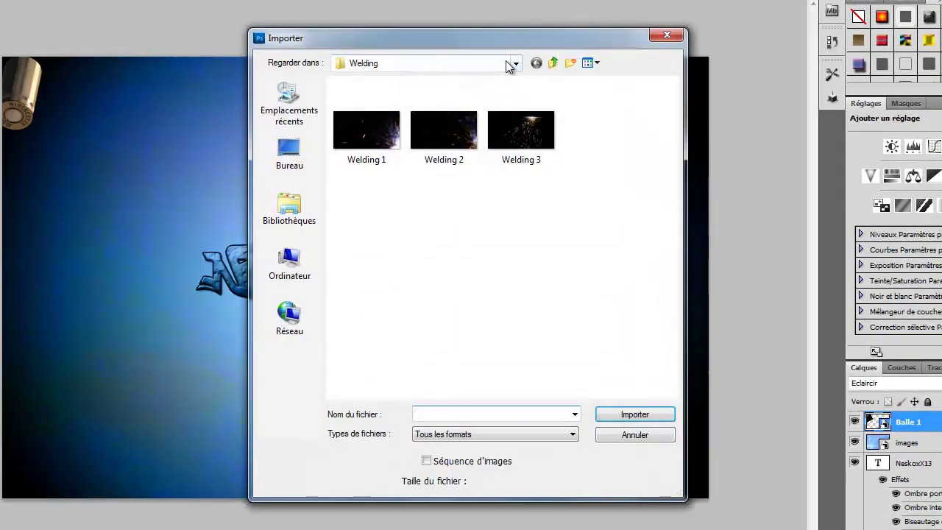
left_click(508, 65)
left_click(390, 252)
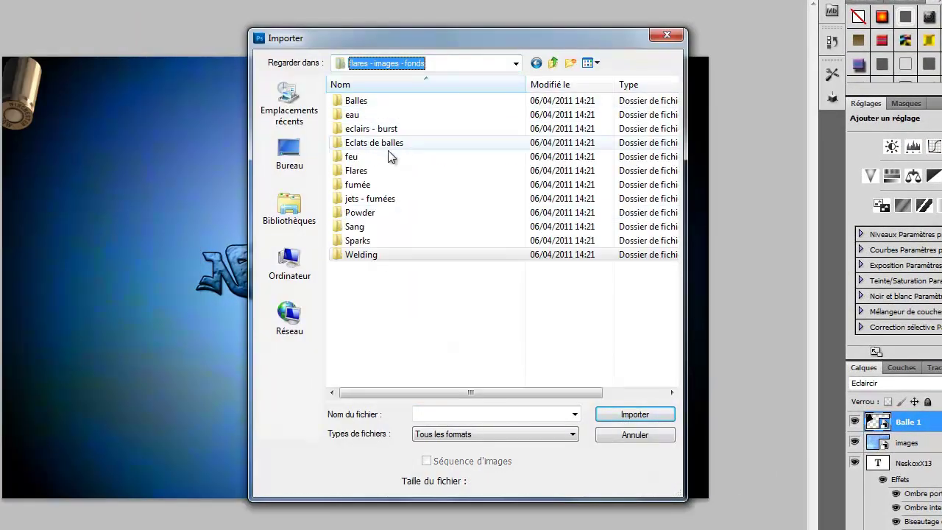
left_click(386, 143)
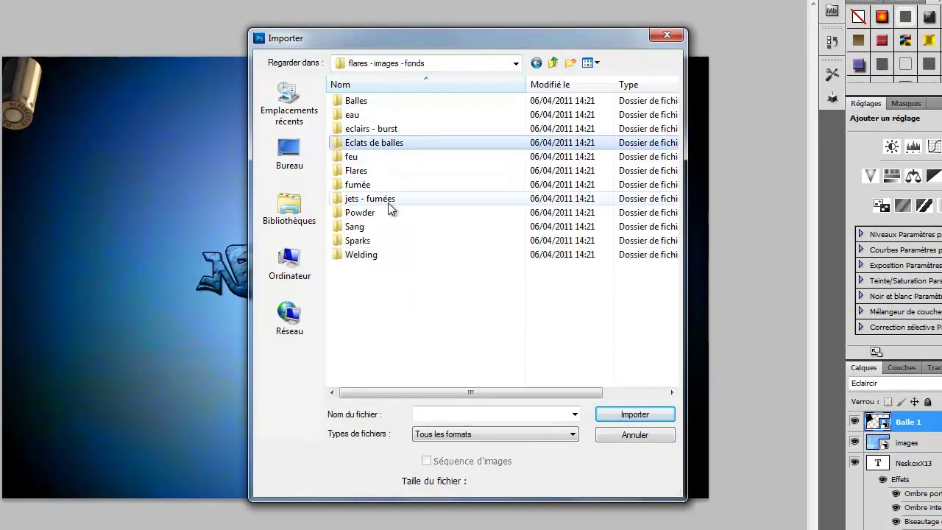
double_click(368, 240)
left_click(548, 349)
scroll(554, 352, "down", 3)
scroll(554, 351, "up", 2)
scroll(443, 338, "down", 2)
double_click(444, 253)
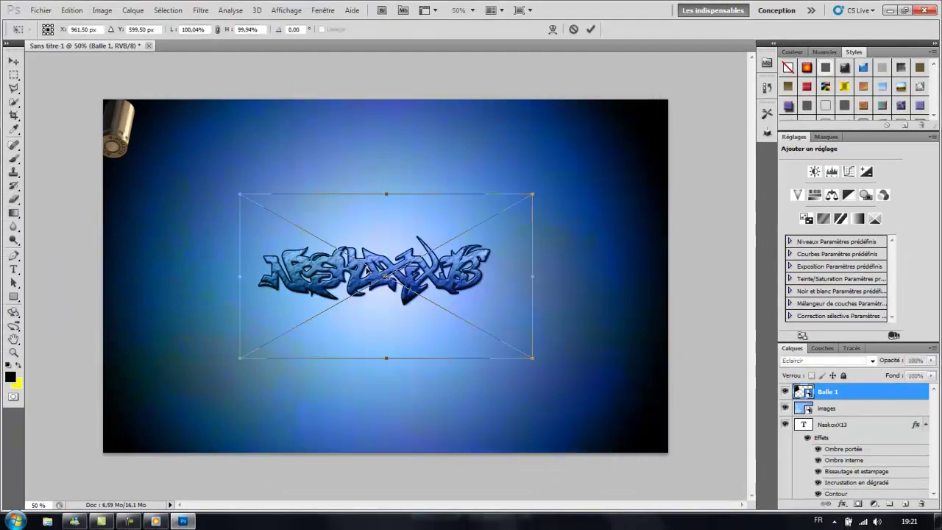
Set the Sparks 18 layer to Eclaircir and place it over the bullet at about X 0 px, Y 59.5 px.
left_click_drag(378, 273, 137, 105)
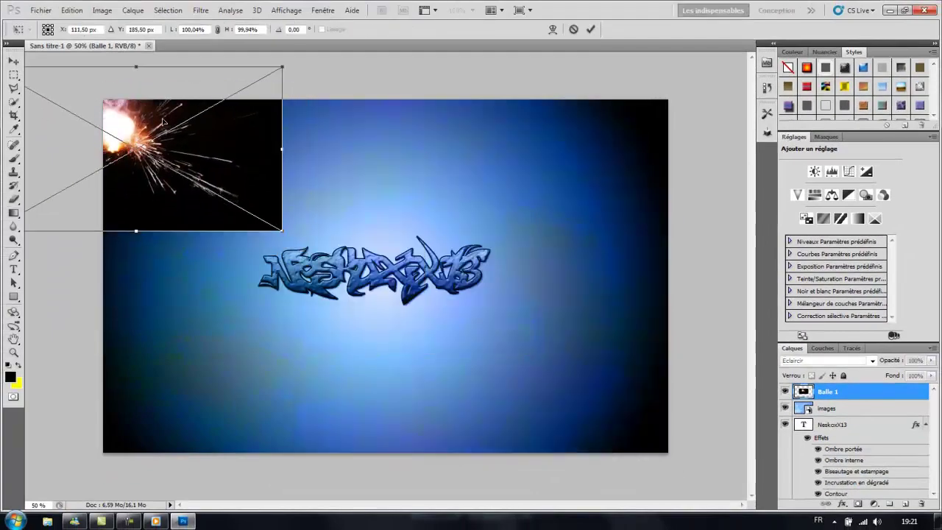
left_click(823, 361)
left_click(802, 151)
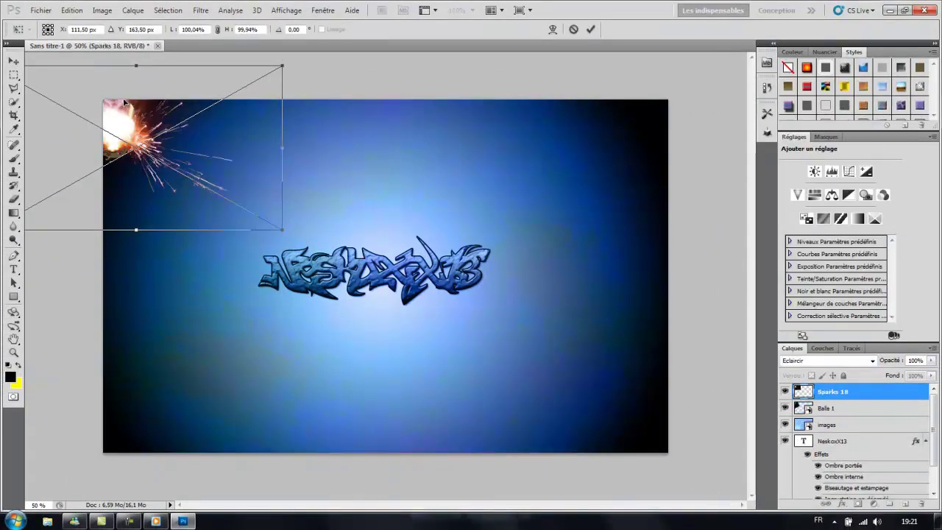
left_click_drag(121, 96, 93, 74)
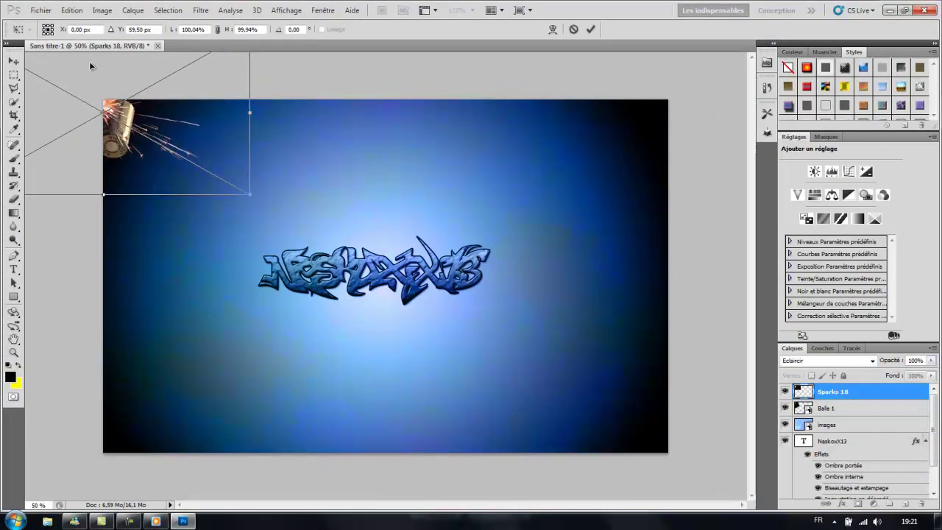
key("Return")
key("e")
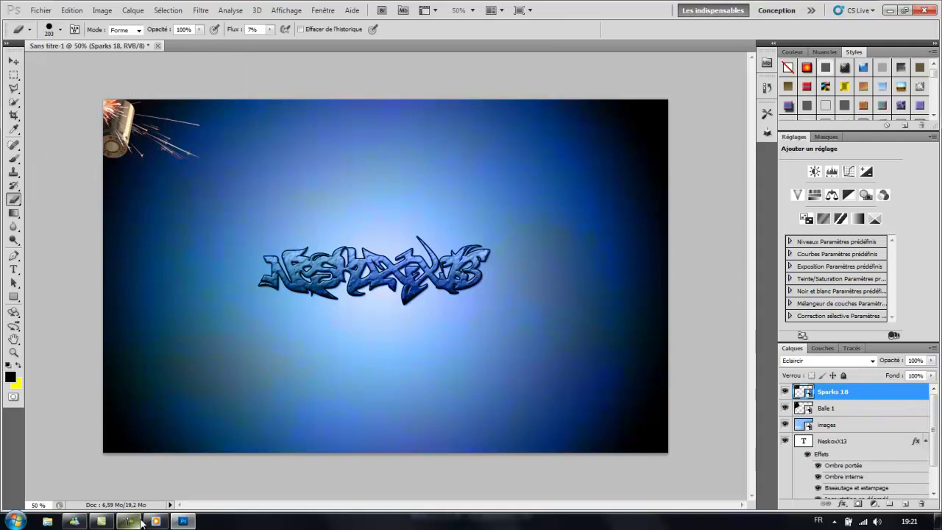
Import the Flare 2 image from the Flares folder within flares - images - fonds.
left_click(35, 10)
left_click(105, 237)
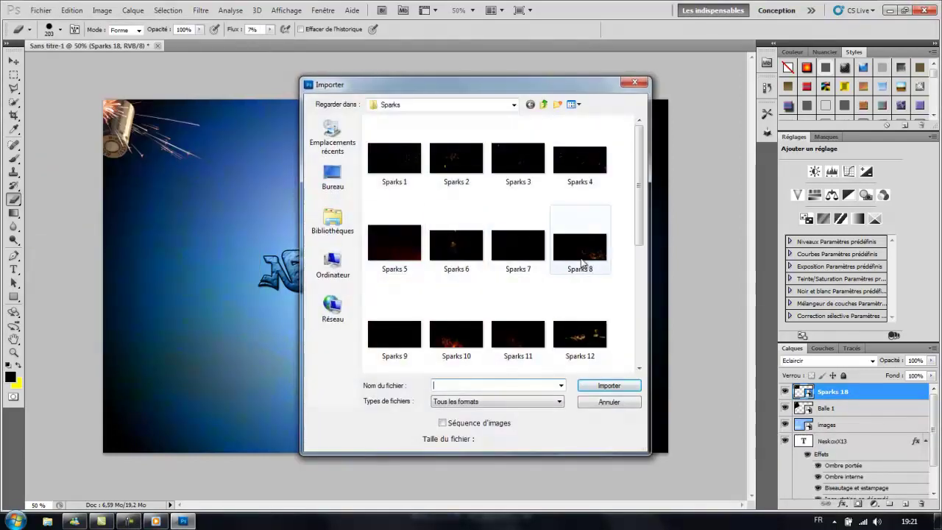
left_click(581, 250)
left_click(507, 108)
left_click(420, 259)
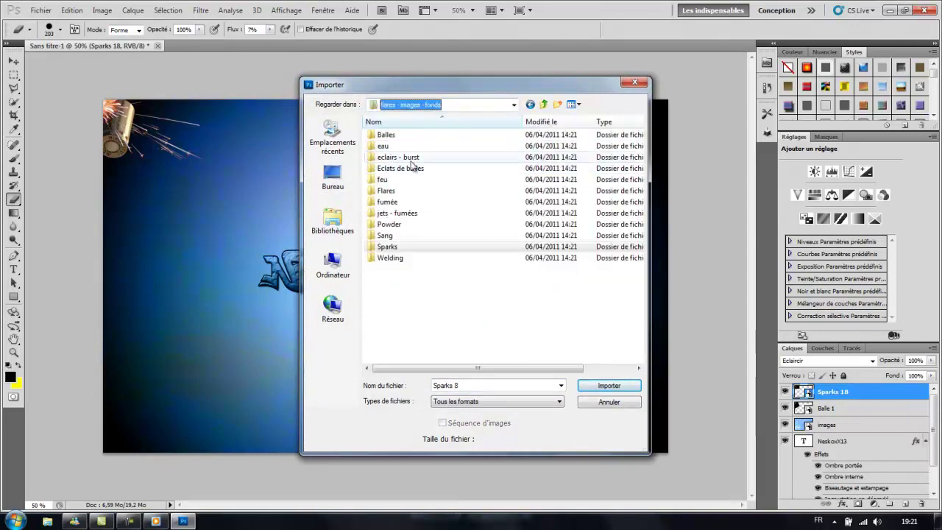
double_click(391, 193)
double_click(456, 157)
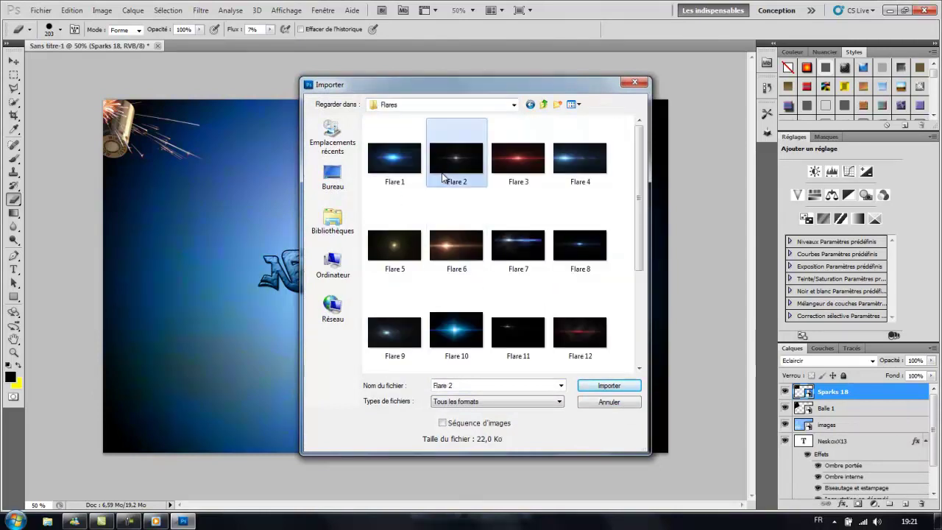
Set the Flare 2 layer's blend mode to Eclaircir and place the flare on the upper edge of the text's final 13.
left_click(851, 360)
left_click(802, 157)
mouse_move(361, 218)
left_mouse_down()
mouse_move(274, 200)
mouse_move(461, 203)
mouse_move(466, 195)
left_mouse_up()
key("e")
key("Return")
Move the Flare 2 layer beneath the NeskoxX13 text layer, directly above Arrière-plan, and rasterize it for the Eraser.
left_click(852, 459)
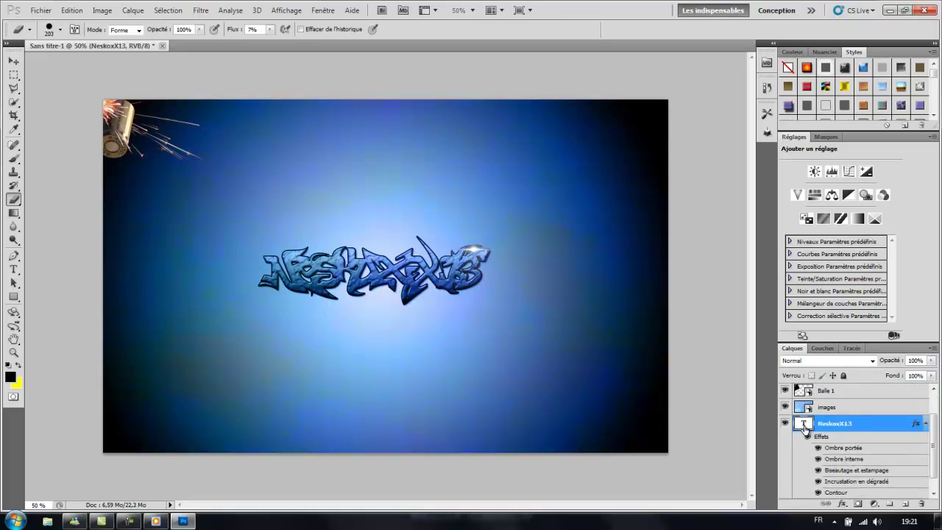
left_click_drag(804, 425, 841, 485)
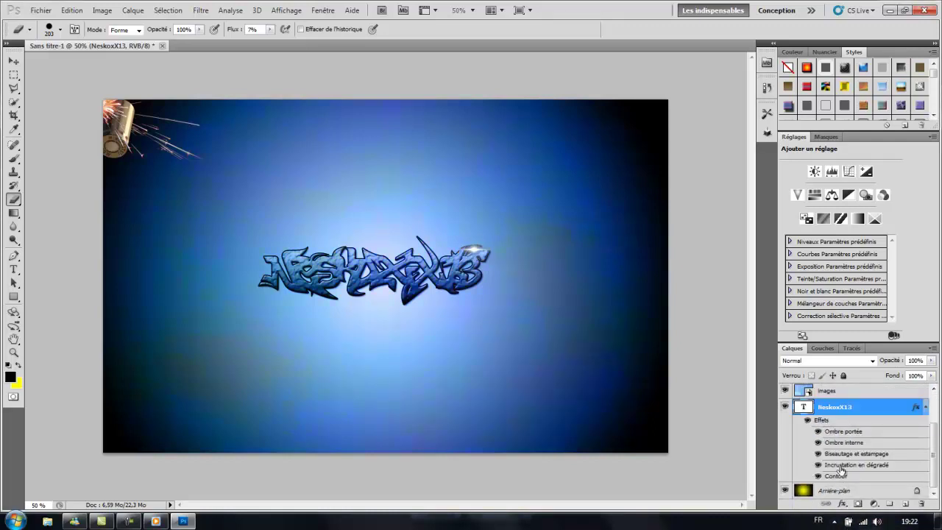
scroll(839, 478, "up", 3)
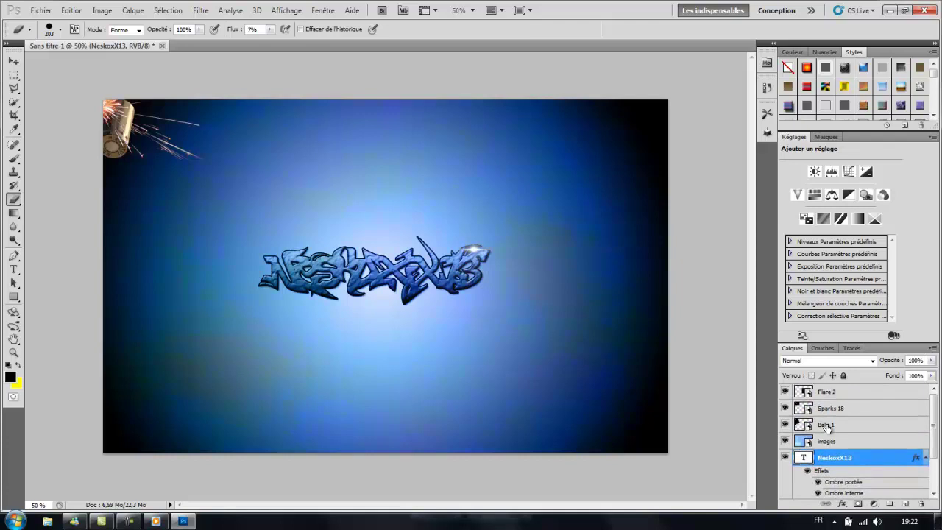
left_click_drag(836, 398, 842, 481)
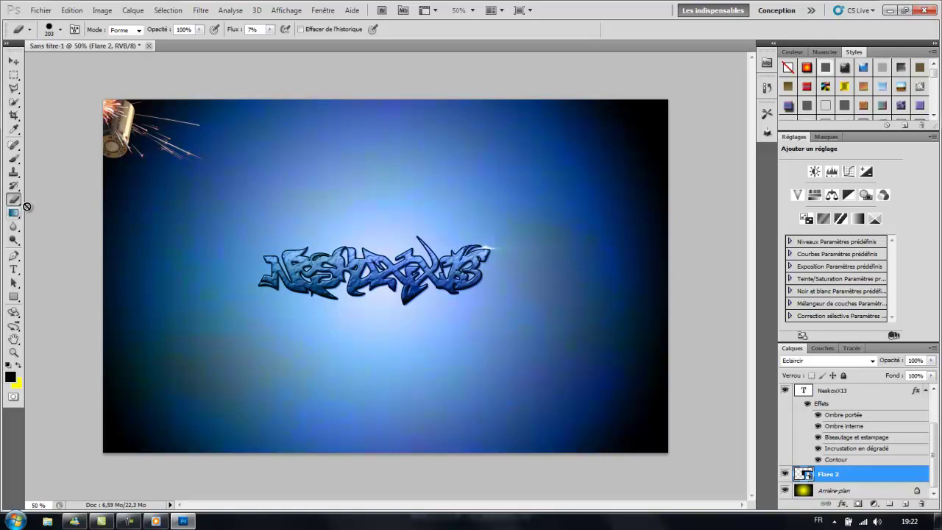
left_click(503, 315)
key("Return")
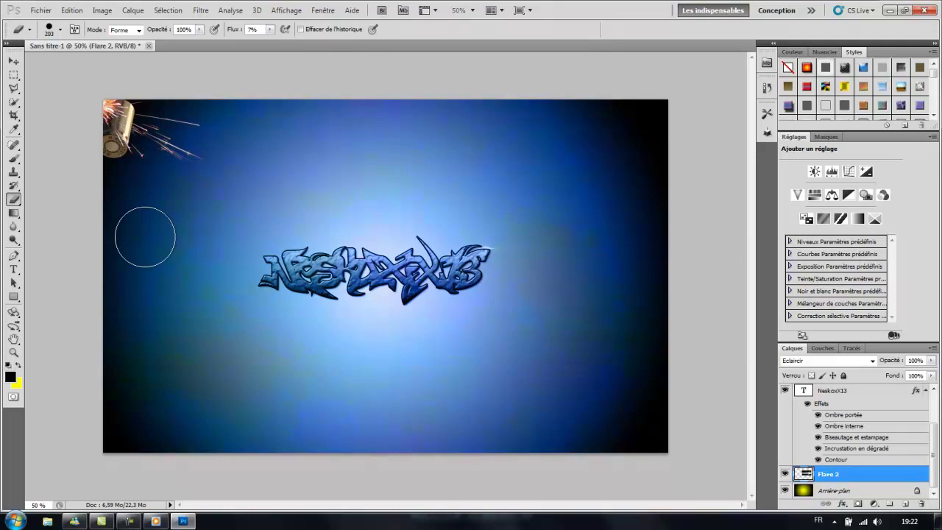
Import the Powder 5 image from the Powder folder within flares - images - fonds.
left_click(40, 10)
left_click(75, 261)
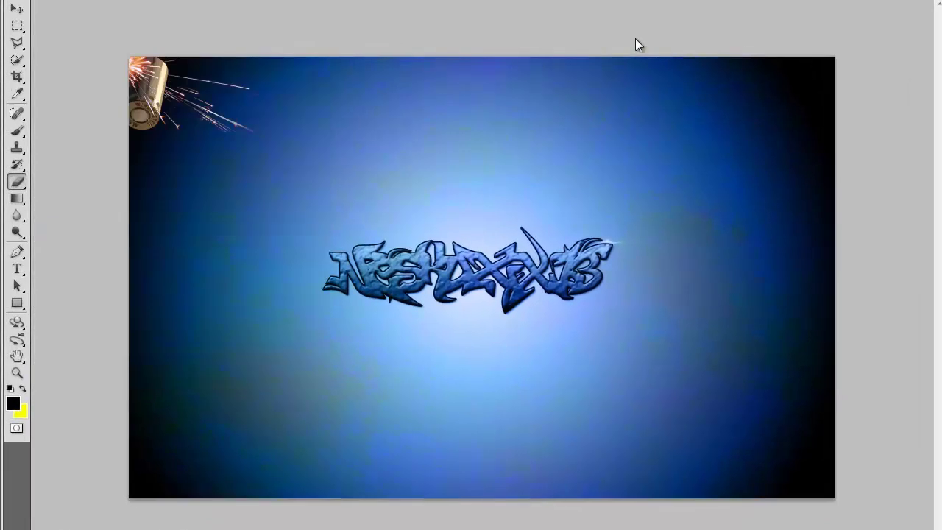
left_click(641, 63)
left_click(507, 255)
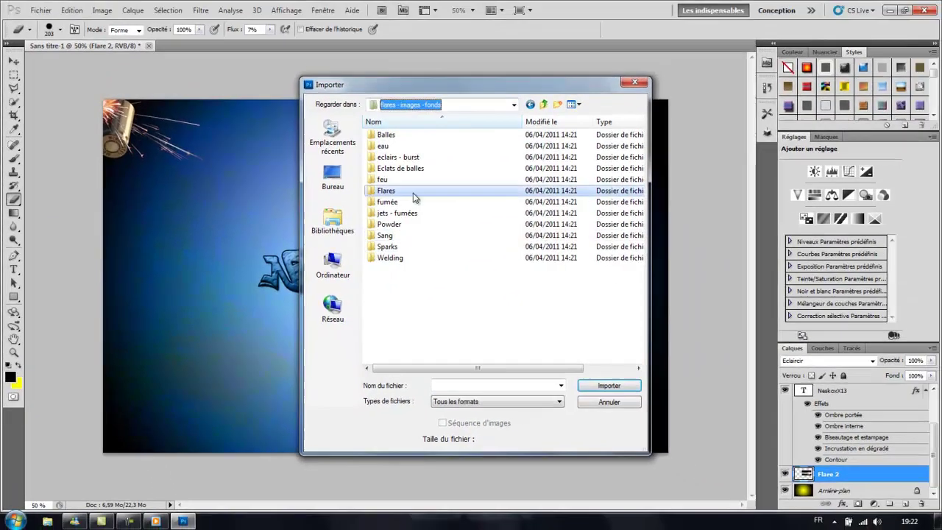
double_click(388, 224)
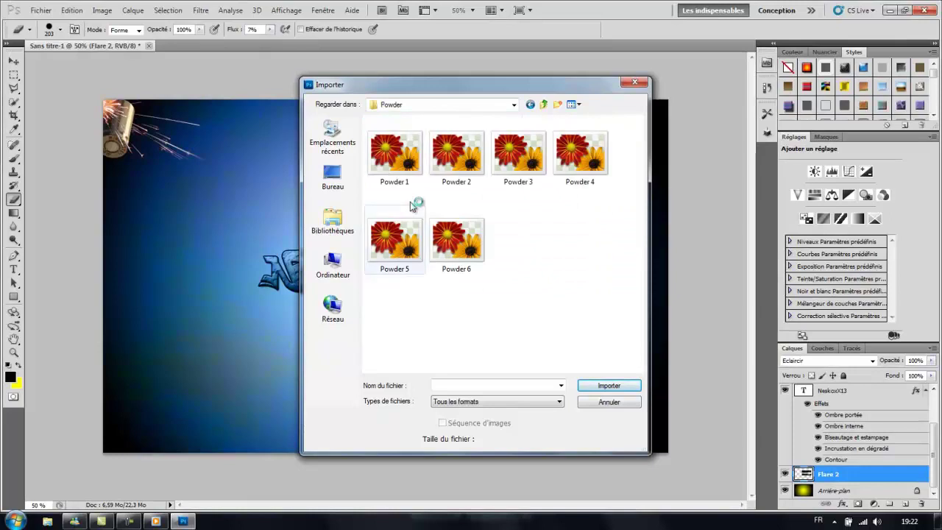
double_click(404, 242)
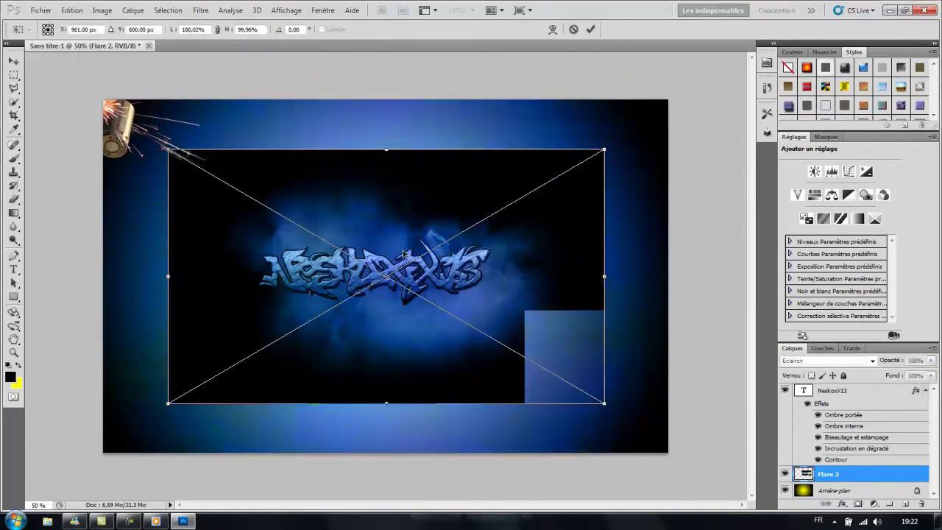
Try the Eclaircir, Division and Obscurcir blend modes on the Powder 5 layer.
left_click(843, 360)
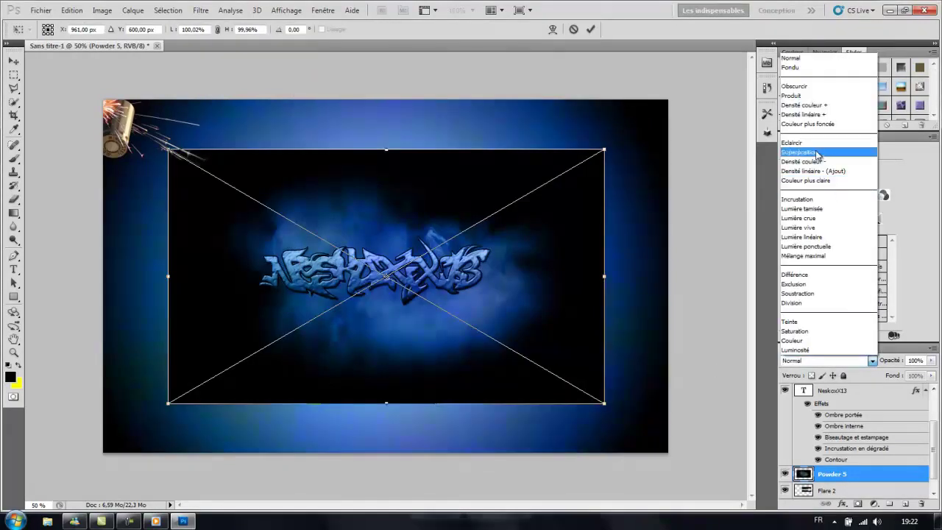
left_click(805, 151)
left_click_drag(394, 208, 395, 210)
left_click(834, 362)
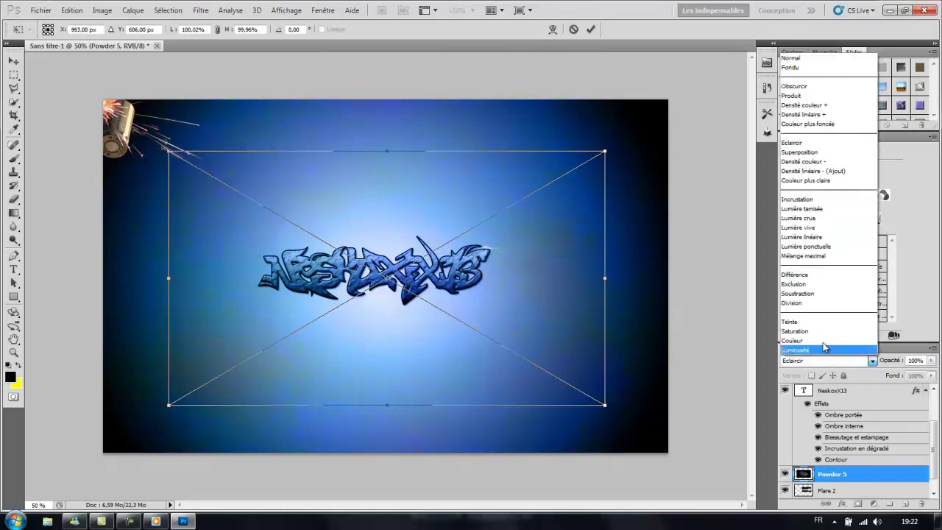
left_click(807, 305)
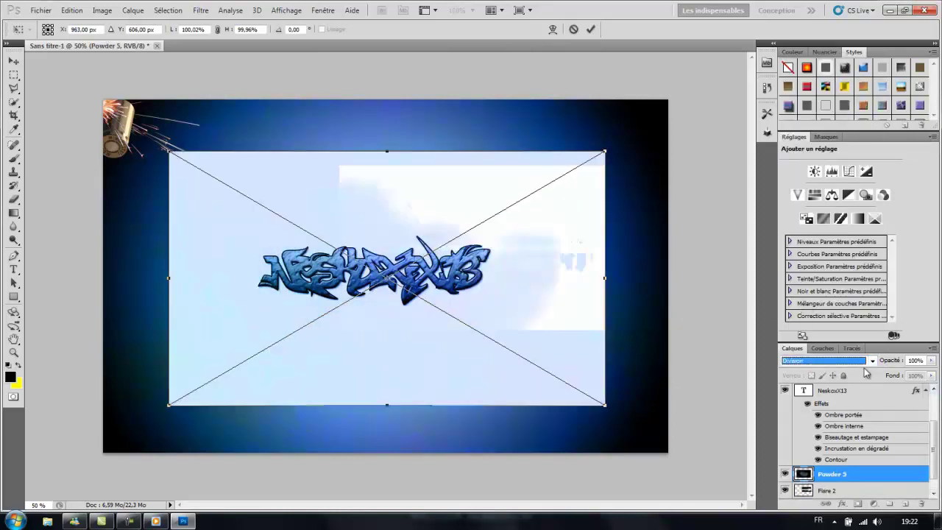
left_click(868, 360)
left_click(794, 86)
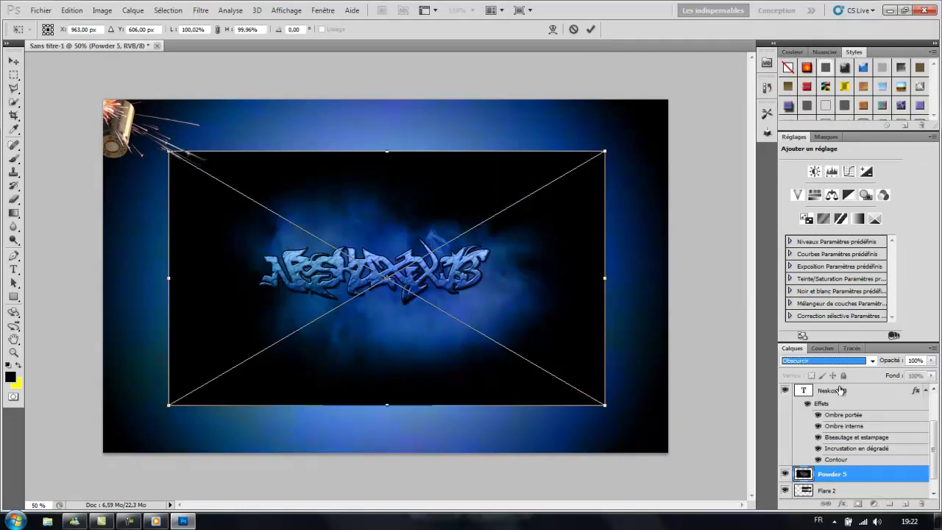
Set the Powder 5 layer's blend mode to Eclaircir, centre the image behind the graffiti text and commit the placement.
left_click_drag(345, 230, 691, 72)
left_click(872, 361)
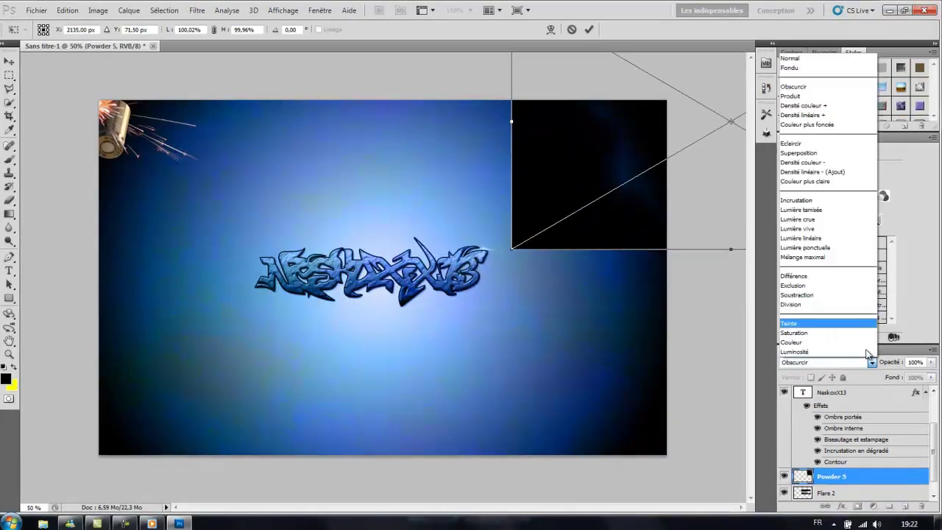
left_click(799, 144)
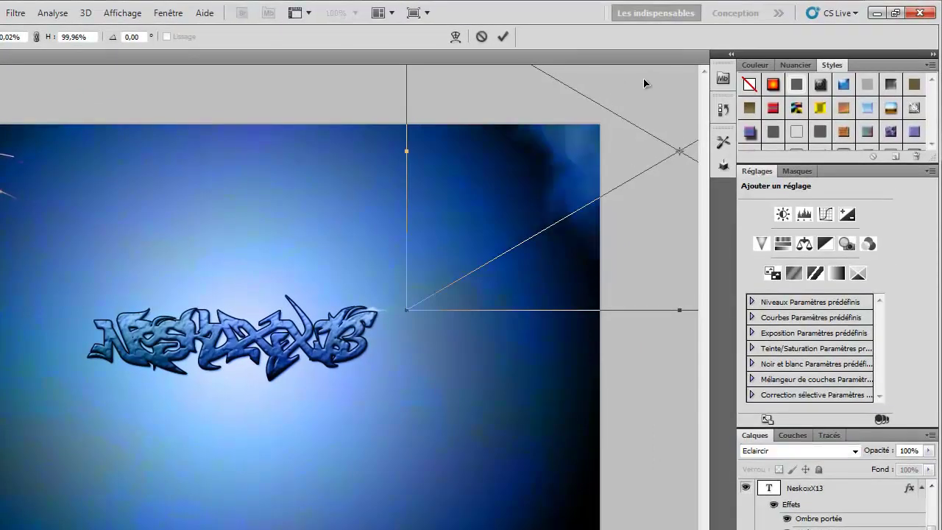
left_click_drag(643, 83, 235, 269)
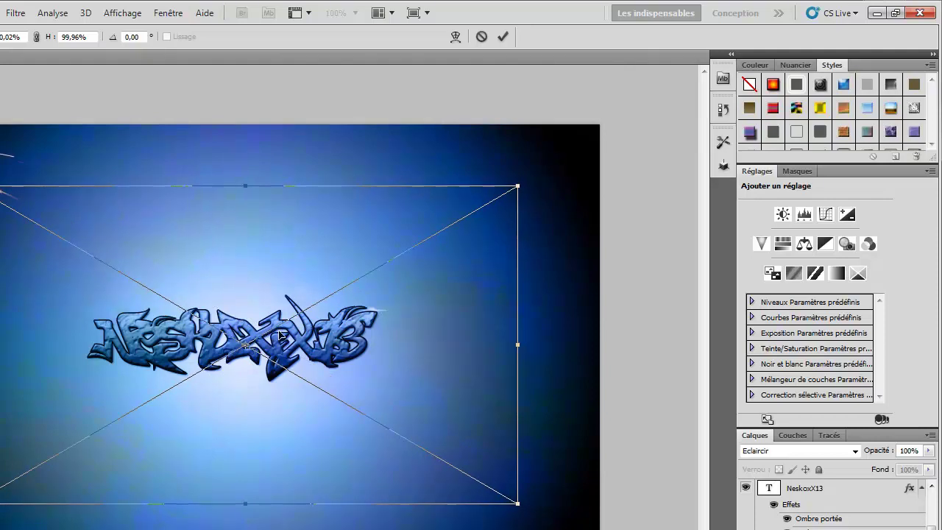
key("e")
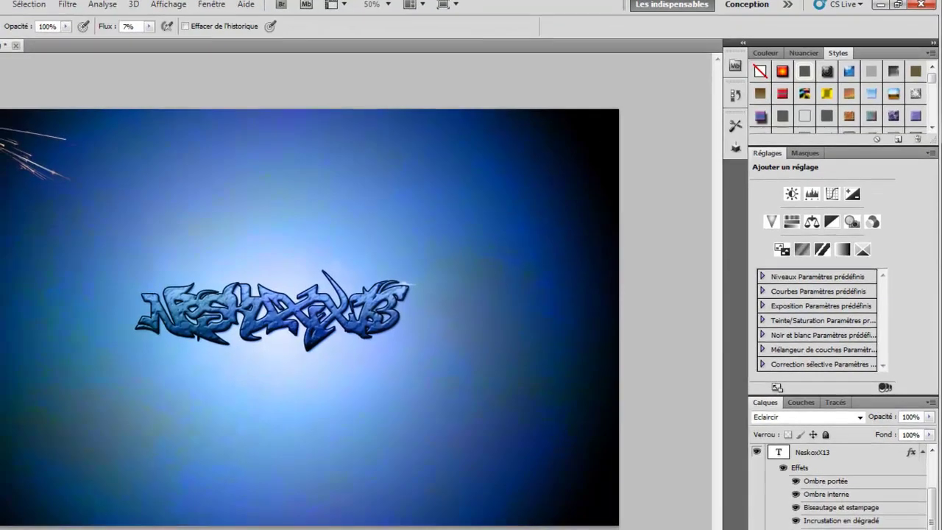
left_click(18, 8)
left_click(74, 216)
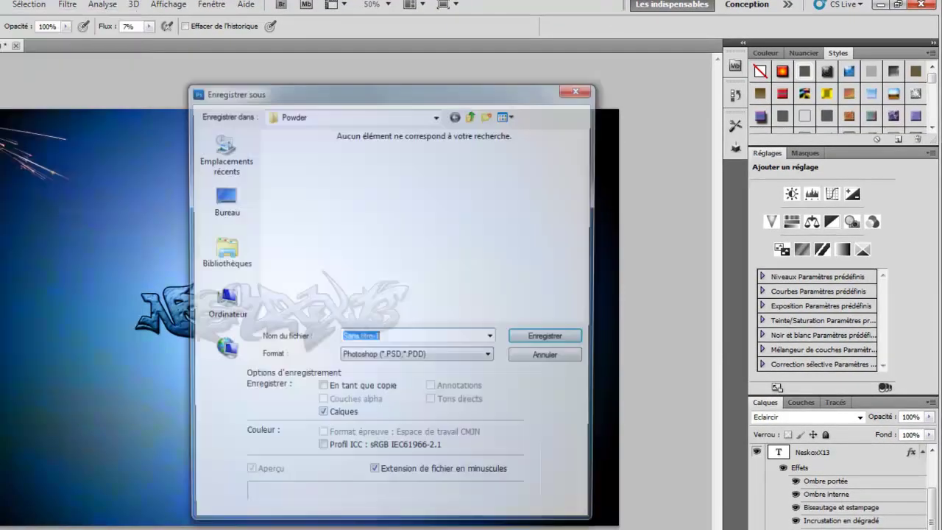
left_click(549, 358)
Import the eclat 3 image from the Eclats de balles folder within flares - images - fonds.
key("alt+f")
left_click(37, 309)
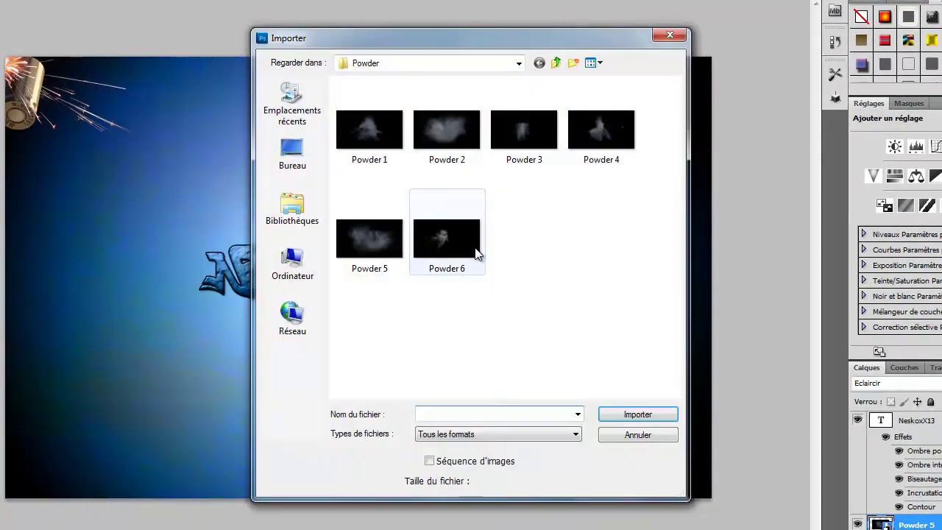
left_click(518, 63)
left_click(390, 252)
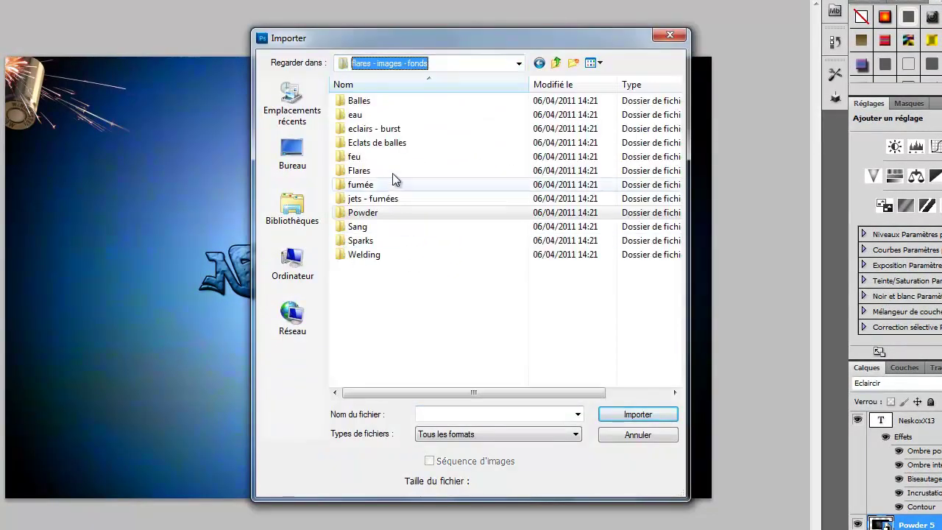
left_click(361, 155)
left_click(368, 172)
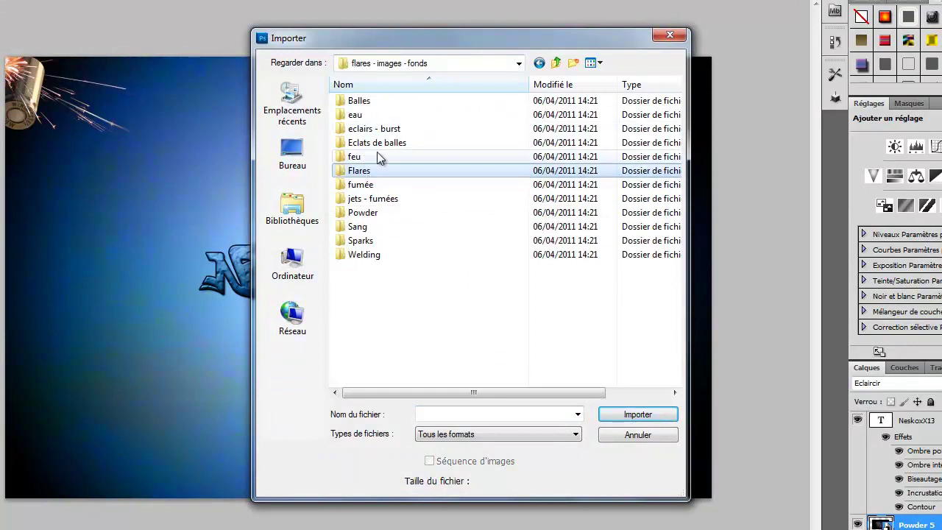
left_click(382, 145)
double_click(379, 143)
double_click(518, 131)
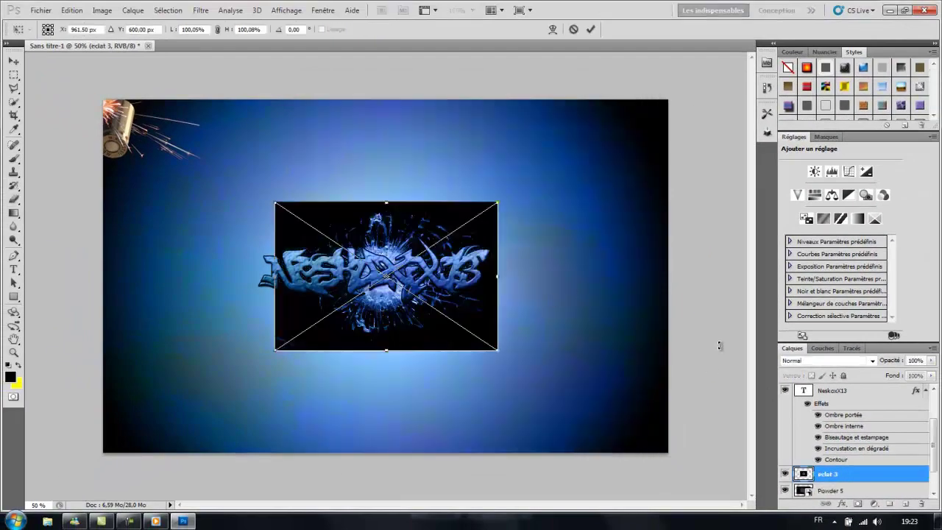
Set the eclat 3 layer's blend mode to Eclaircir, place the impact in the canvas's lower-left corner and commit the placement.
left_click(867, 359)
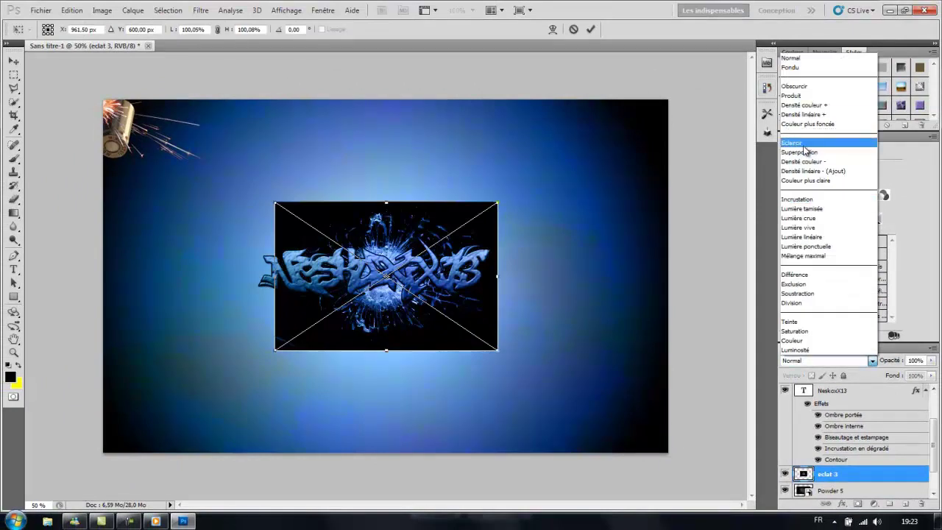
left_click(805, 151)
left_click_drag(331, 213, 307, 135)
left_click_drag(155, 268, 136, 382)
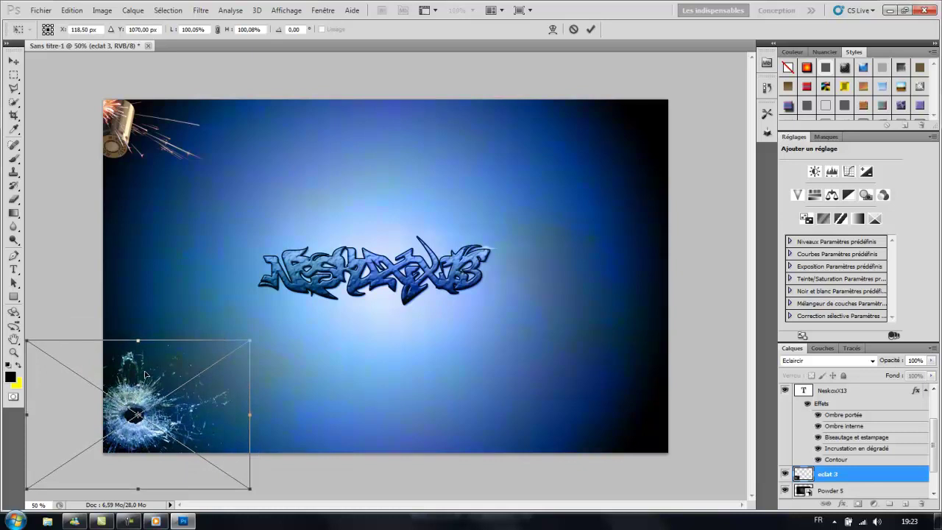
key("e")
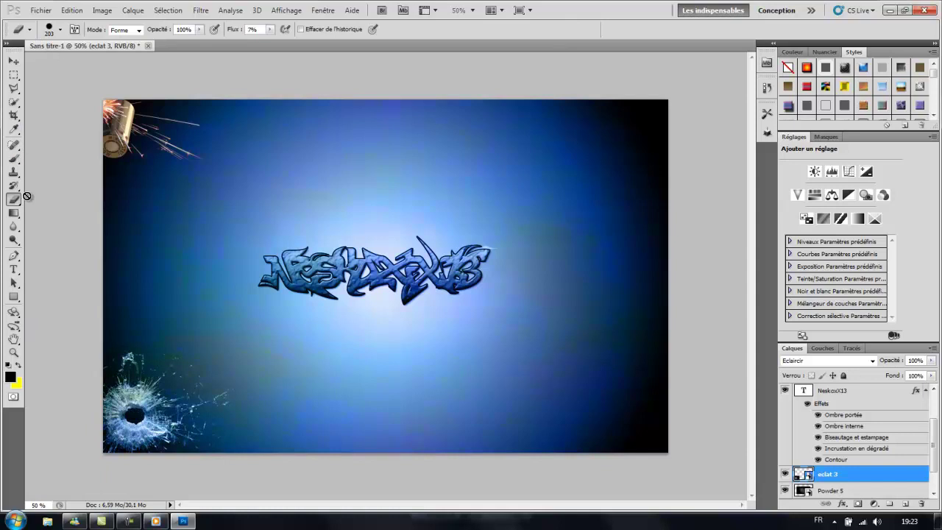
Add a new layer above eclat 3 and paint the centre of the bullet hole black with a soft 82 px brush.
left_click(14, 159)
left_click(60, 31)
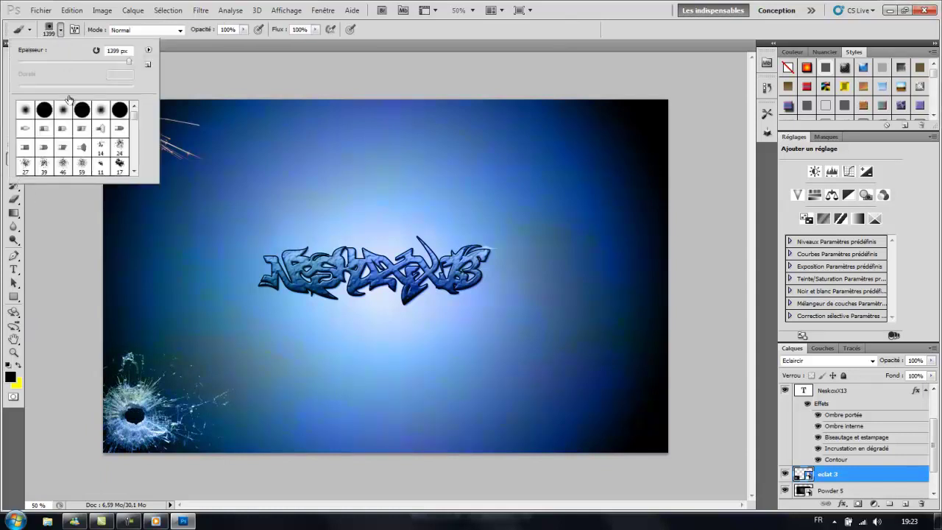
double_click(104, 112)
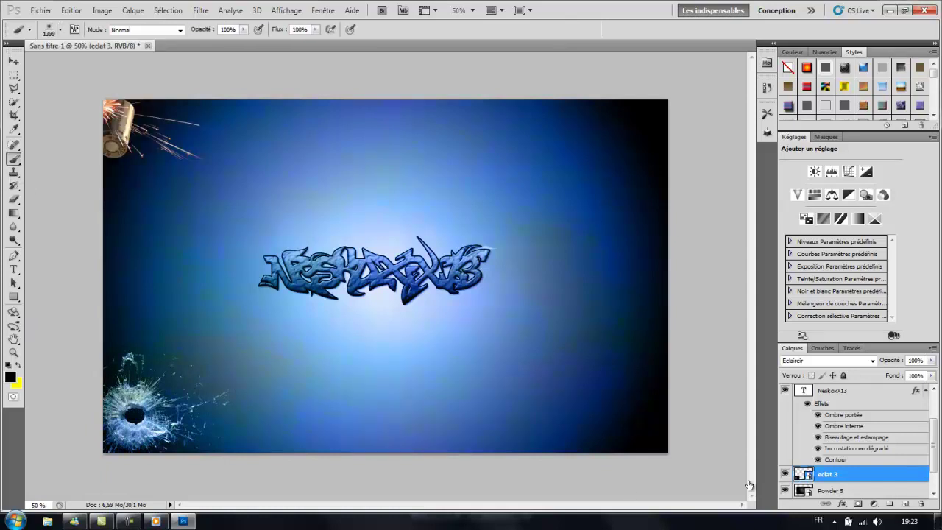
scroll(827, 440, "down", 2)
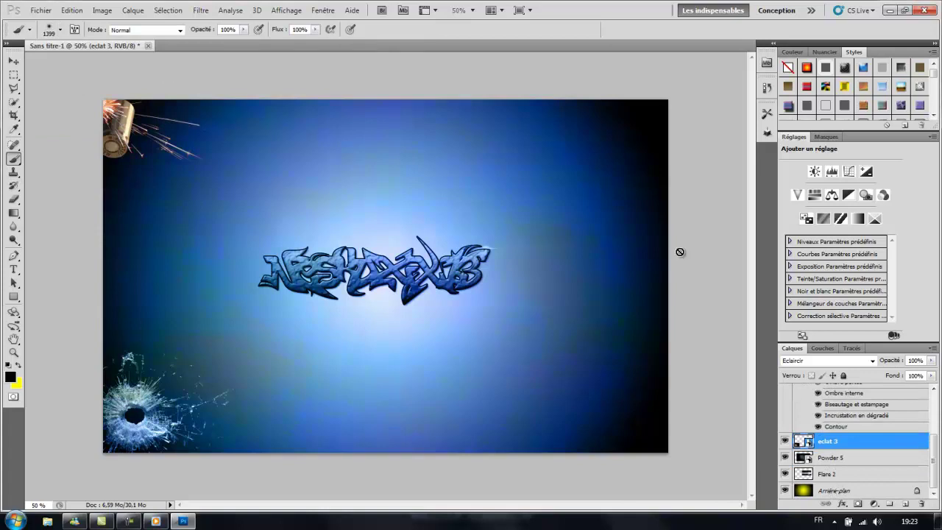
left_click(906, 504)
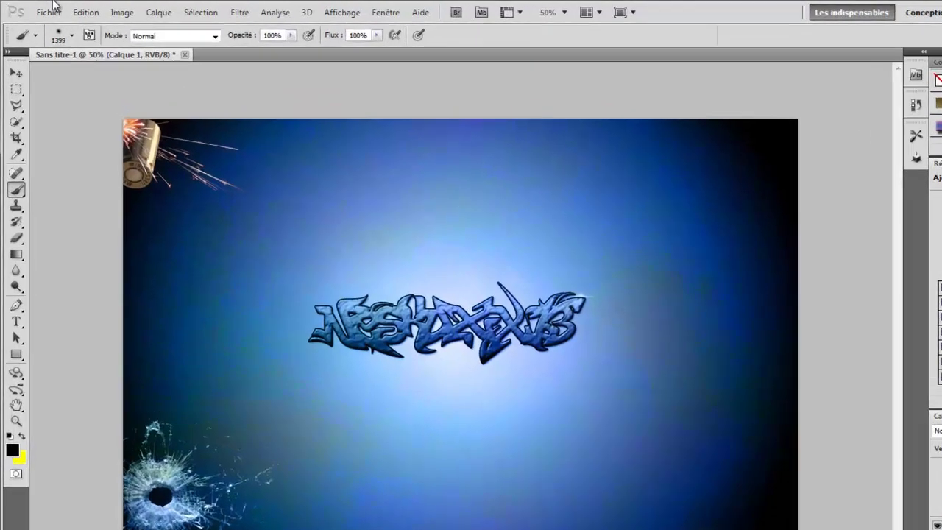
left_click(60, 30)
mouse_move(161, 76)
left_mouse_down()
mouse_move(39, 77)
mouse_move(82, 76)
left_mouse_up()
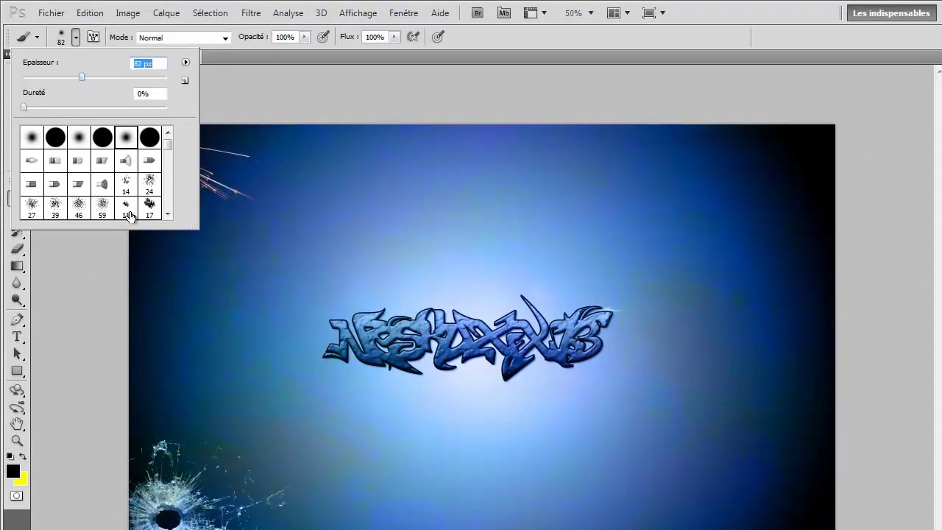
left_click(167, 518)
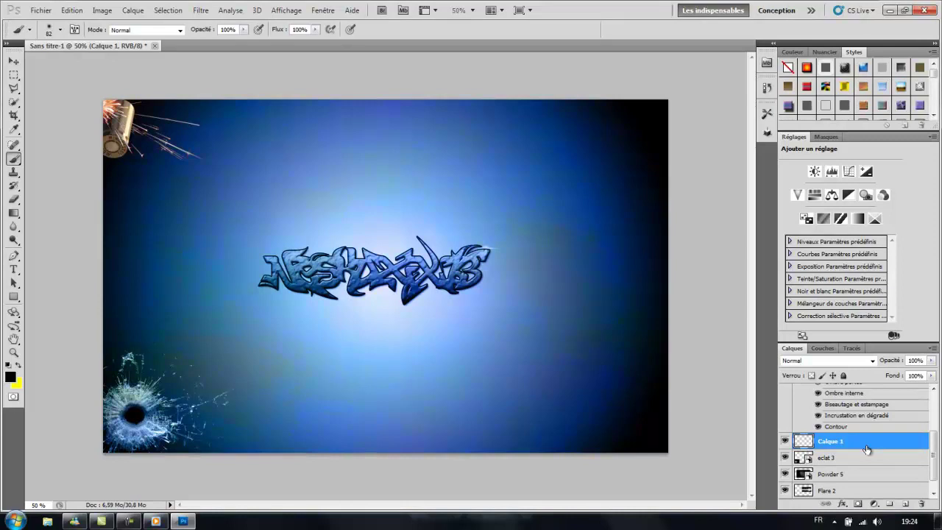
Delete the painted layer and the eclat 3 layer.
right_click(866, 449)
left_click(832, 217)
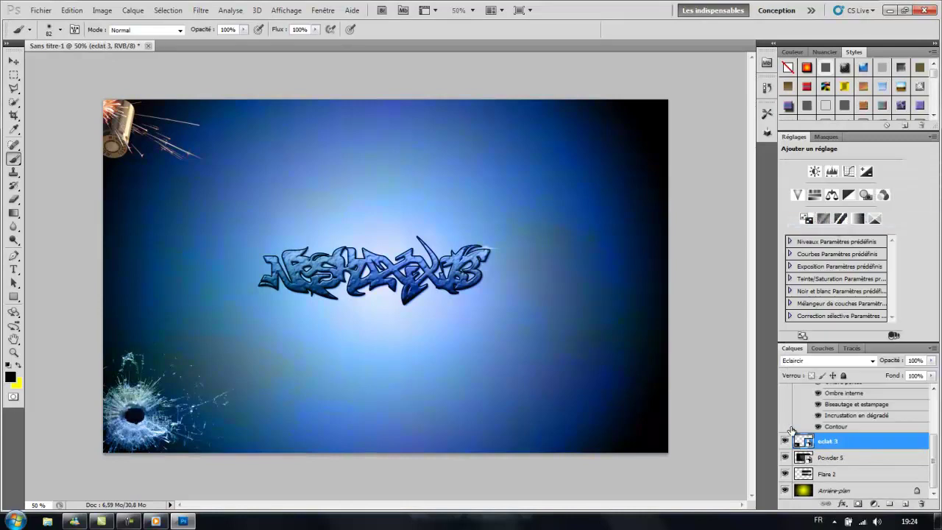
scroll(842, 462, "up", 3)
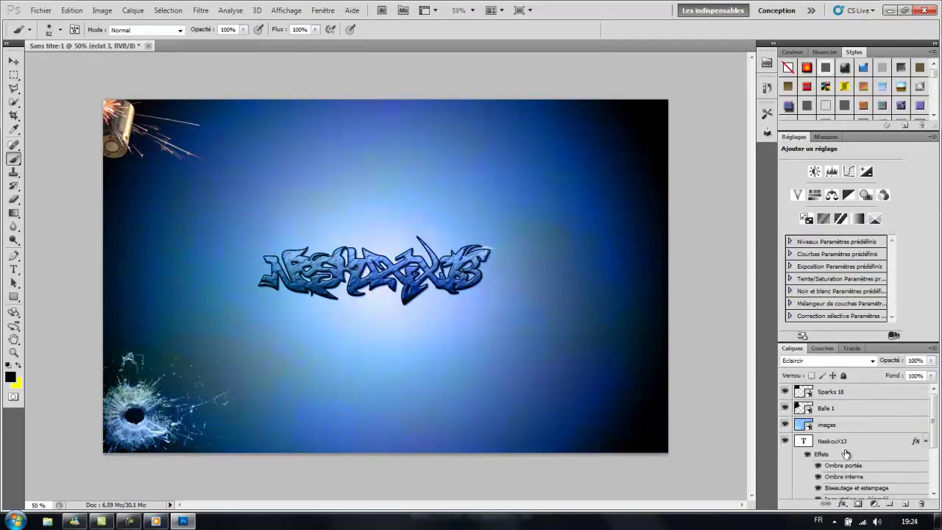
scroll(866, 413, "down", 5)
right_click(841, 445)
left_click(811, 165)
Import the Balle 1 image from the Balles folder within flares - images - fonds.
left_click(41, 10)
left_click(126, 237)
left_click(513, 104)
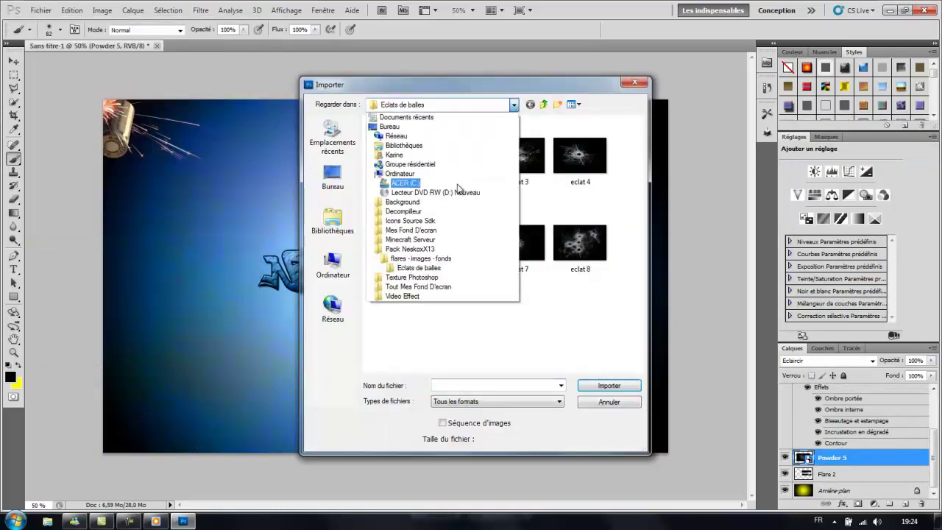
left_click(420, 258)
double_click(388, 131)
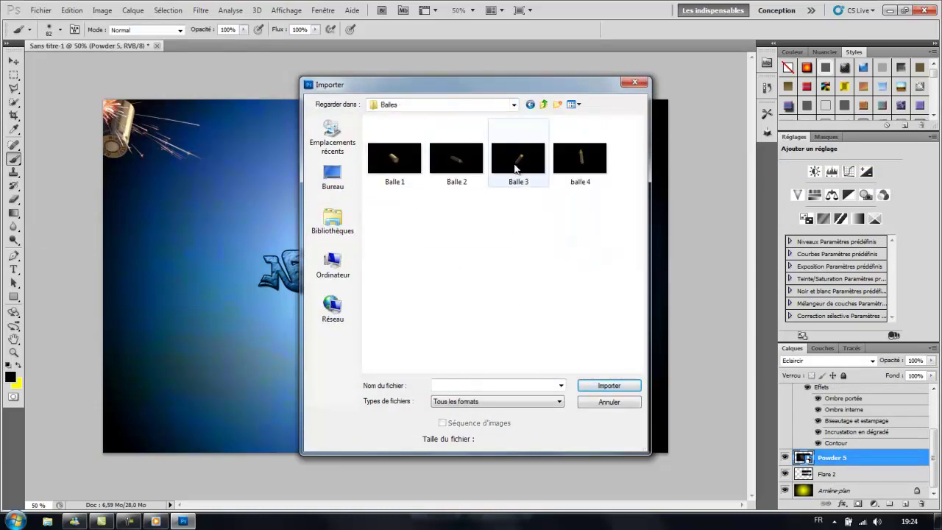
double_click(394, 158)
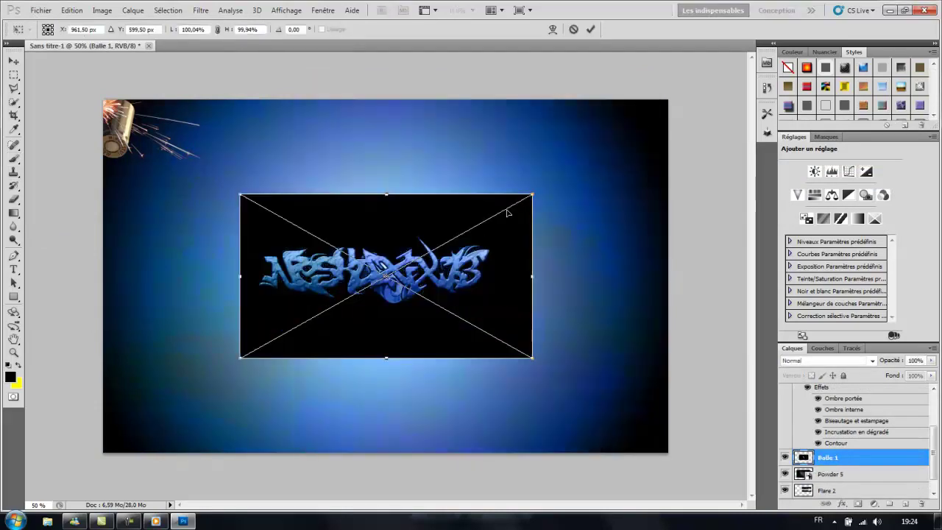
Set the new Balle 1 layer to Eclaircir, rotate it about 81° and place the bullet in the canvas's upper-right corner.
left_click(824, 360)
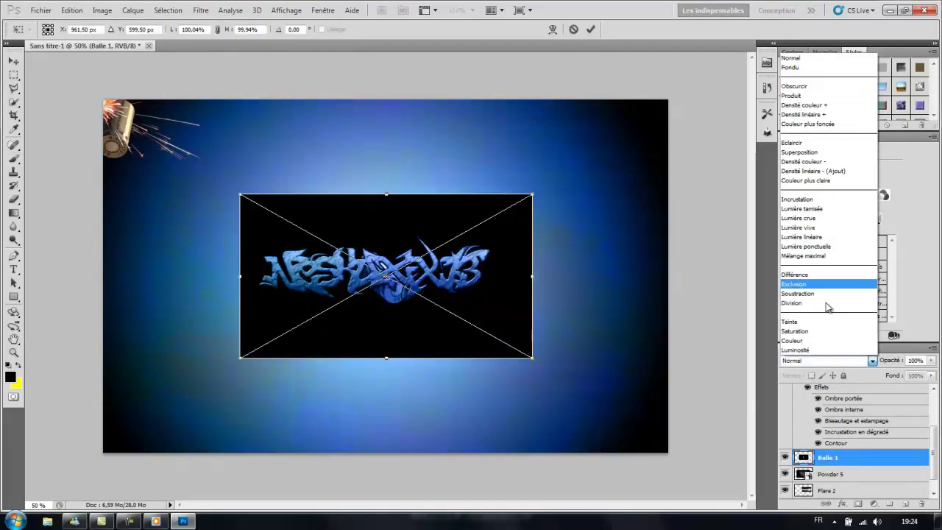
left_click(816, 145)
left_click_drag(348, 223, 620, 52)
left_click_drag(750, 125, 652, 282)
left_click_drag(652, 179, 627, 308)
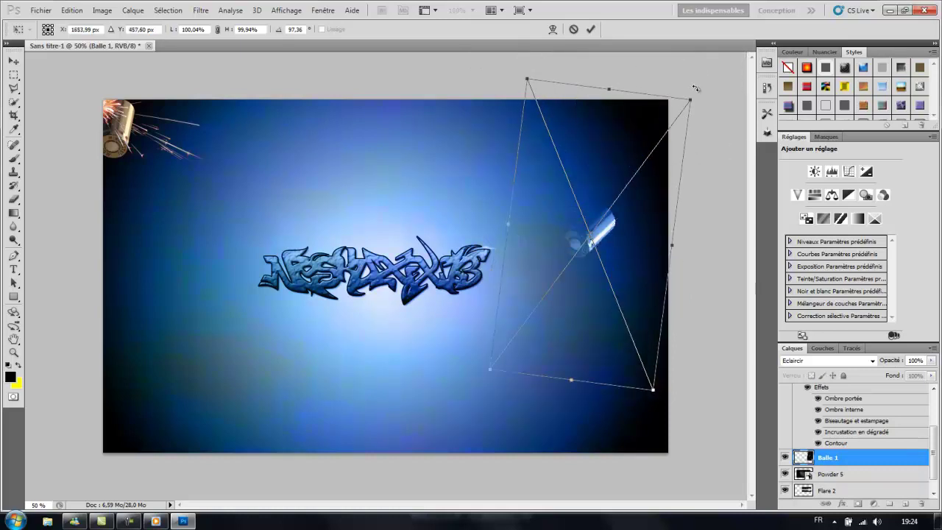
left_click_drag(674, 82, 656, 66)
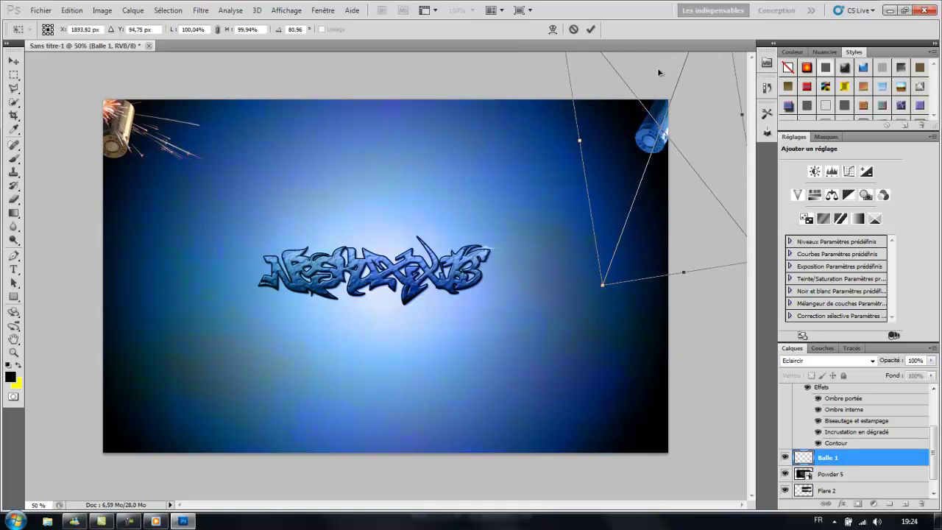
key("Return")
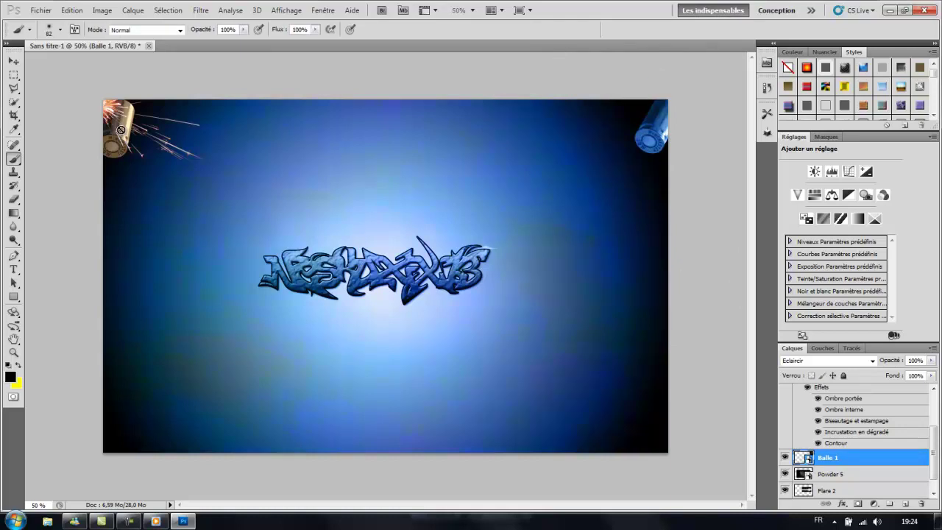
Import the Sparks 18 image from the Sparks folder within flares - images - fonds.
left_click(40, 10)
left_click(74, 238)
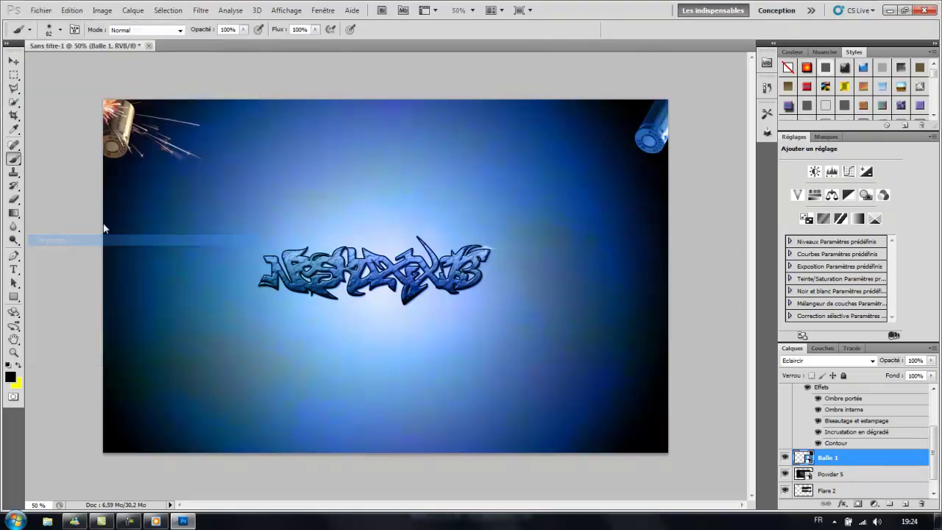
left_click(441, 104)
left_click(406, 252)
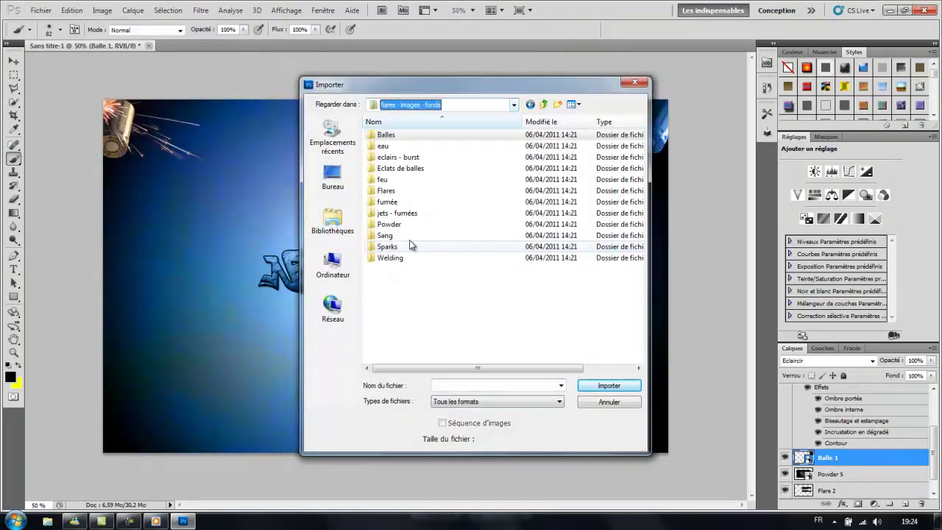
double_click(392, 258)
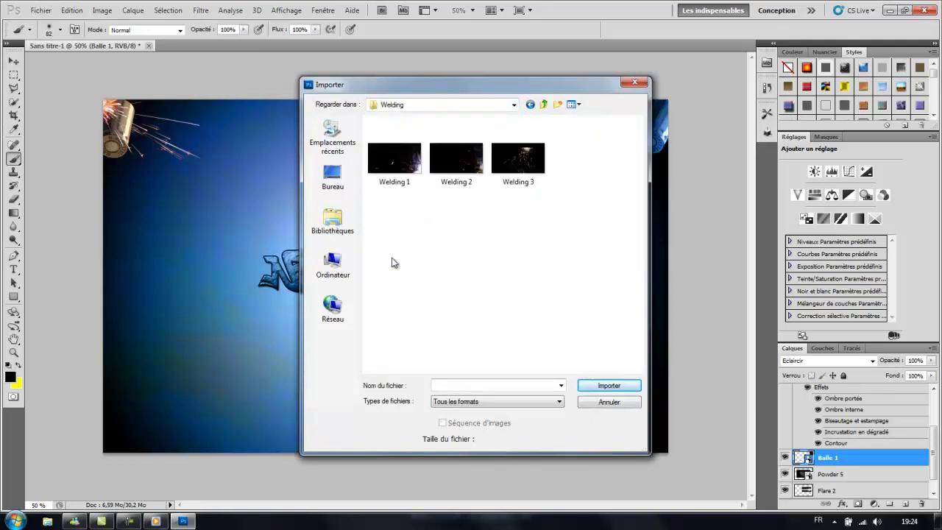
left_click(543, 104)
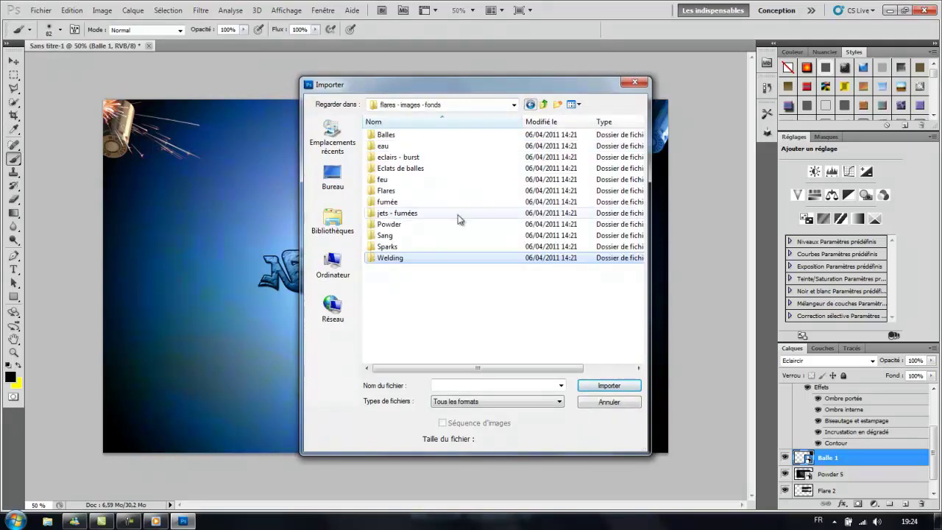
double_click(394, 234)
left_click(518, 335)
scroll(498, 309, "down", 3)
scroll(426, 269, "up", 1)
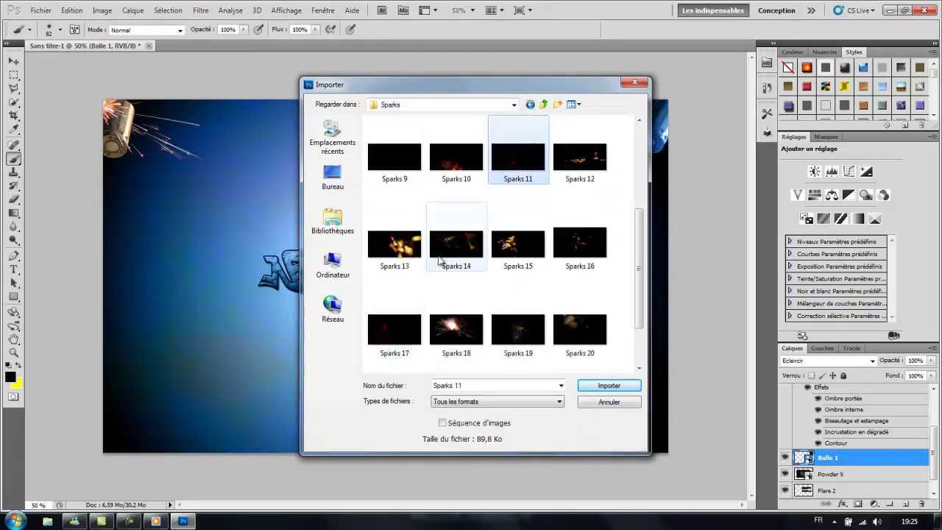
double_click(453, 339)
Place the new Sparks 18 image over the upper-right bullet with the Eclaircir blend mode and commit the placement.
left_click_drag(417, 223, 712, 100)
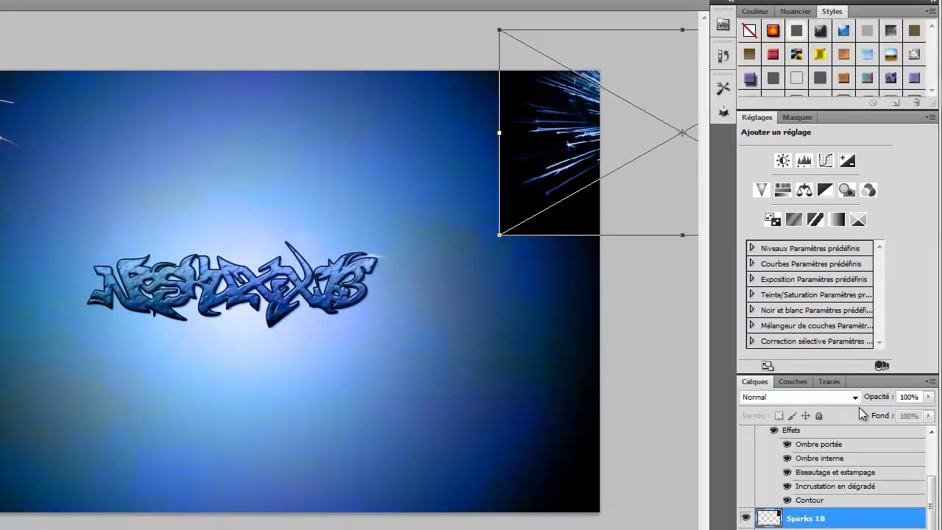
left_click(857, 389)
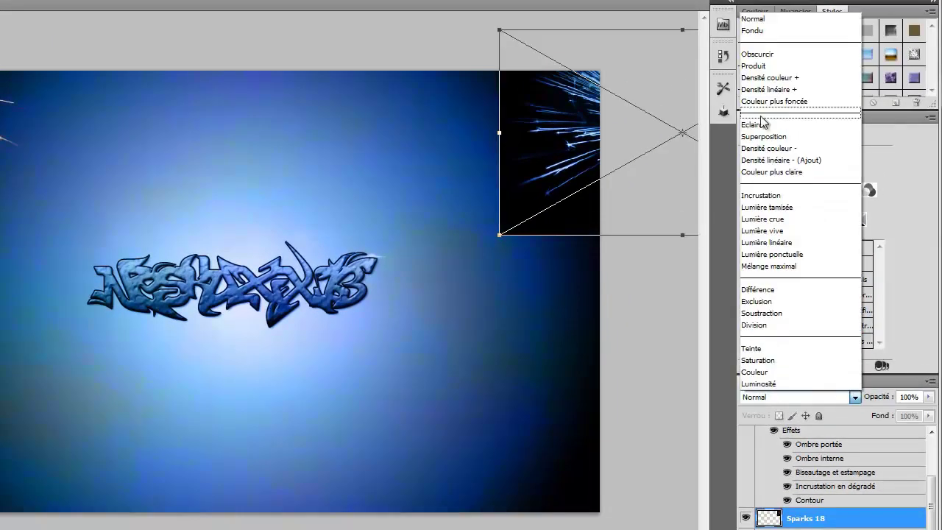
left_click(777, 136)
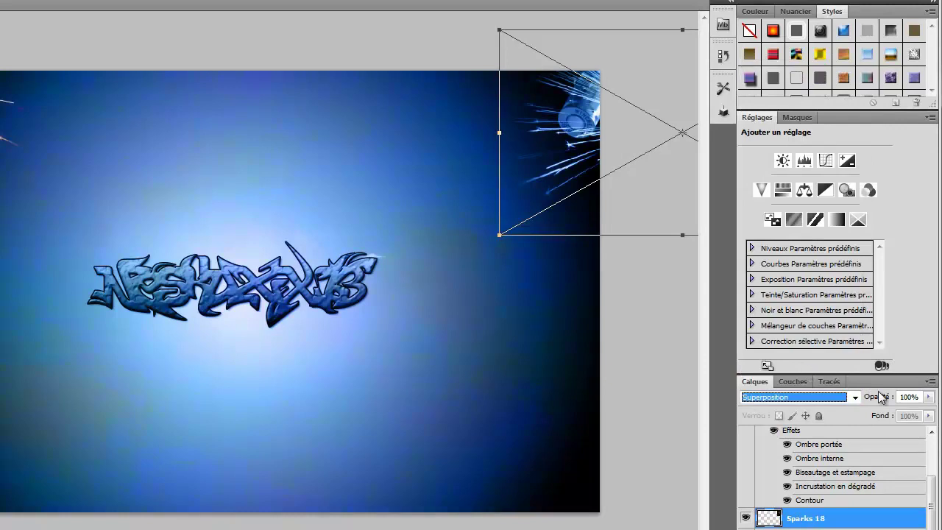
left_click(853, 397)
left_click(776, 124)
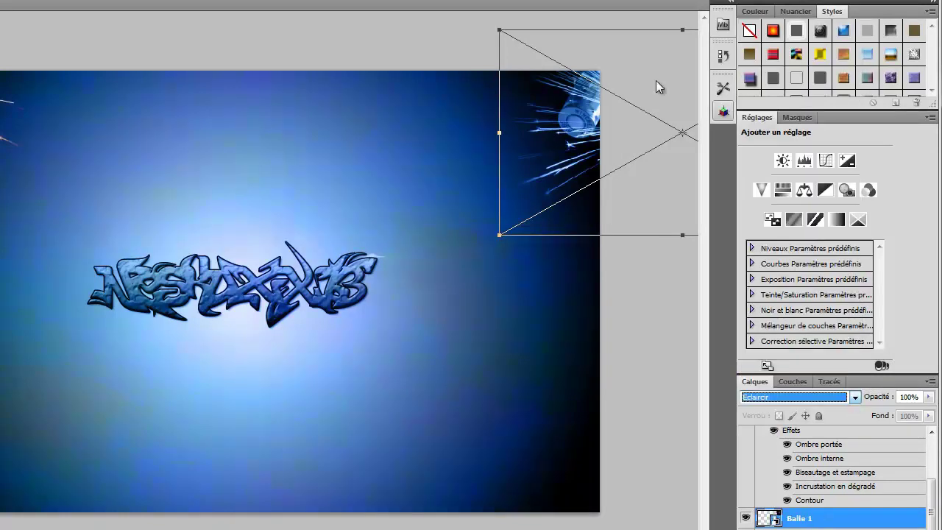
left_click_drag(642, 68, 609, 54)
key("Return")
Move the upper-left bullet's Sparks 18 and Balle 1 layers below the images texture layer to recolour them blue.
scroll(826, 510, "down", 2)
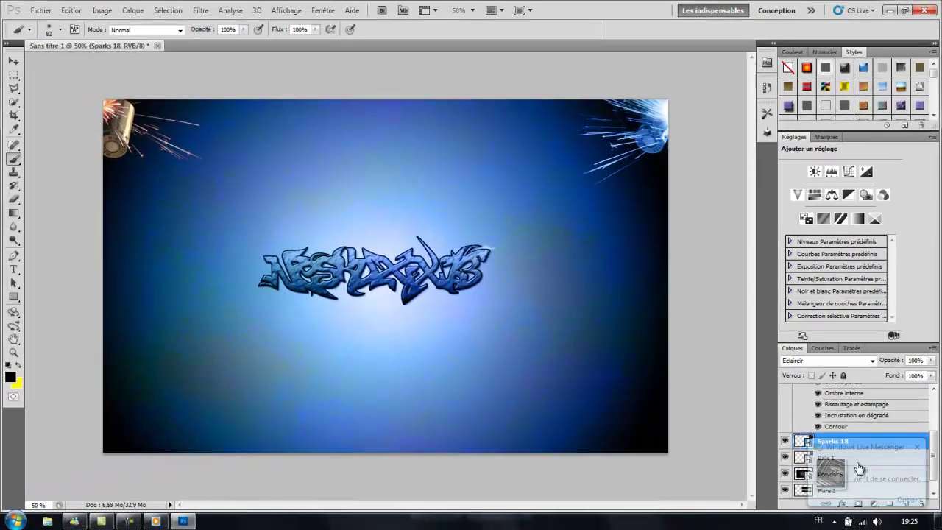
scroll(849, 441, "down", 3)
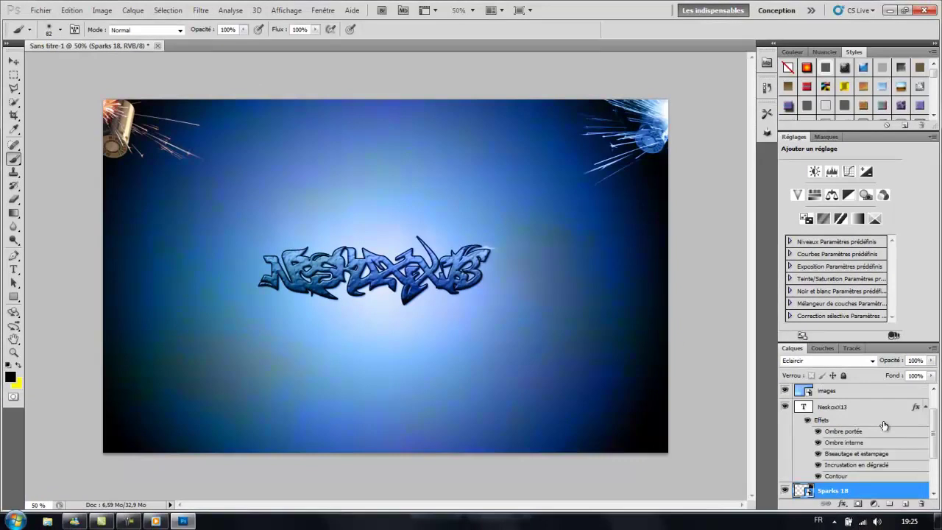
left_click(830, 398)
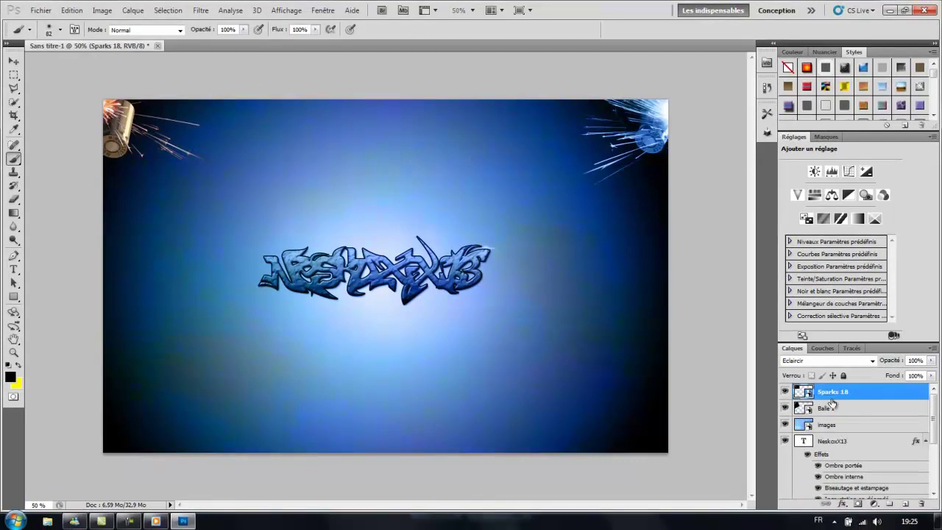
mouse_move(838, 397)
left_mouse_down()
mouse_move(809, 420)
mouse_move(809, 473)
mouse_move(805, 425)
mouse_move(813, 437)
mouse_move(813, 423)
mouse_move(817, 457)
mouse_move(853, 400)
mouse_move(852, 409)
left_mouse_up()
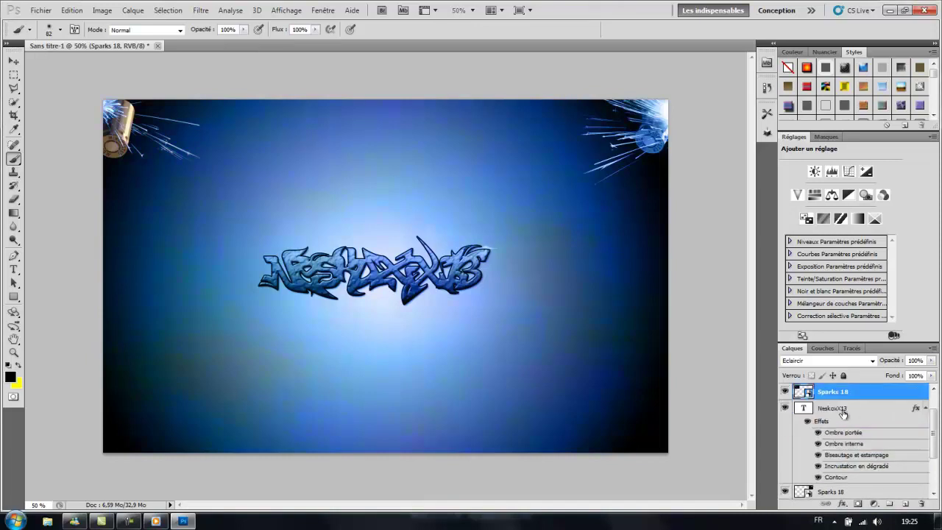
scroll(834, 409, "up", 2)
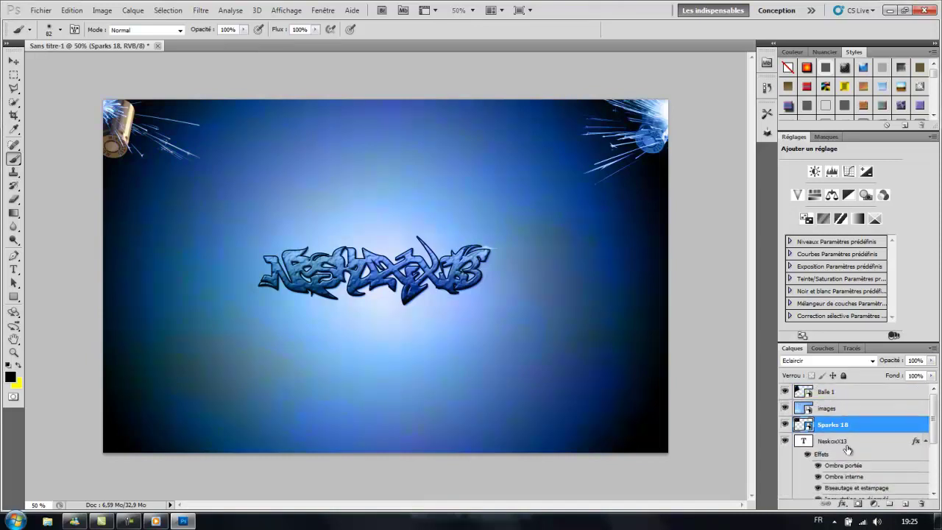
left_click(822, 392)
left_click_drag(840, 407, 837, 425)
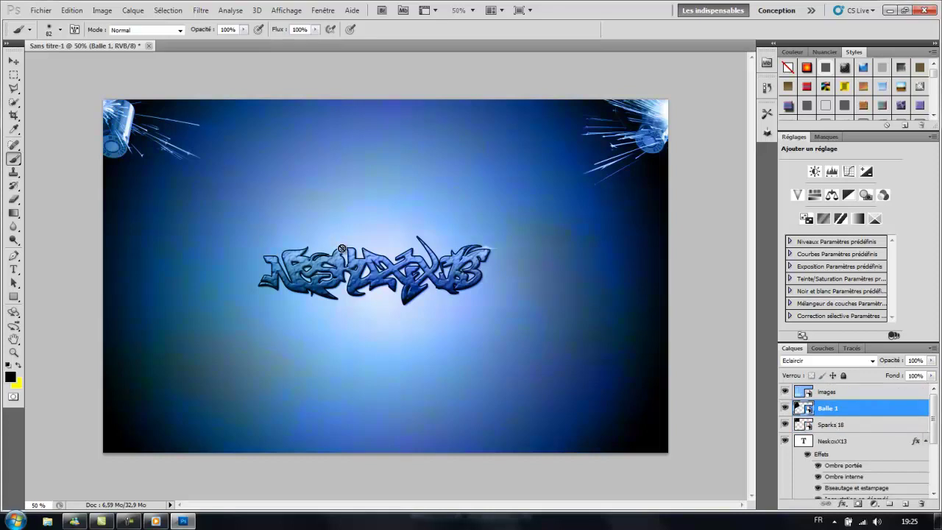
Save a JPEG copy of the wallpaper to the desktop at Maximum quality 12, under a name beginning with "Mon Fond D'".
left_click(40, 10)
left_click(81, 190)
left_click(334, 190)
left_click(471, 318)
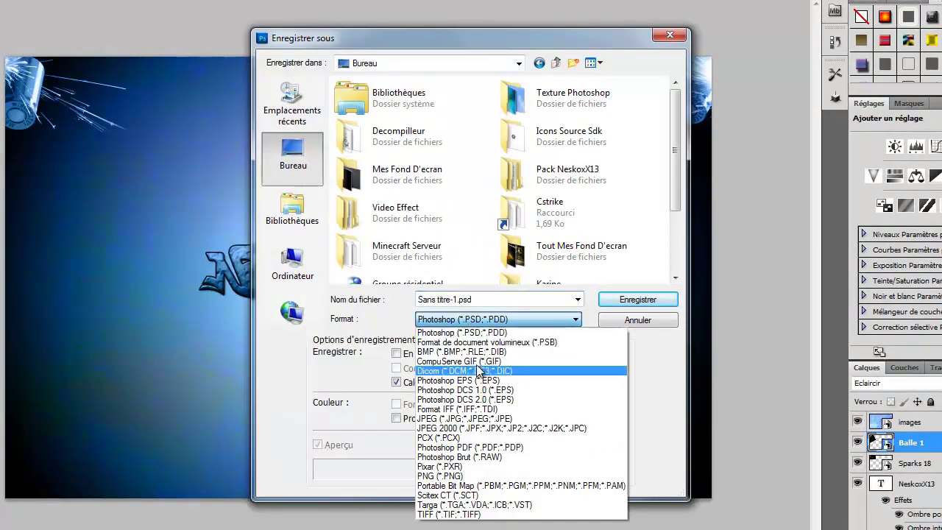
left_click(488, 414)
left_click(511, 300)
type("Mon Fond D'erc")
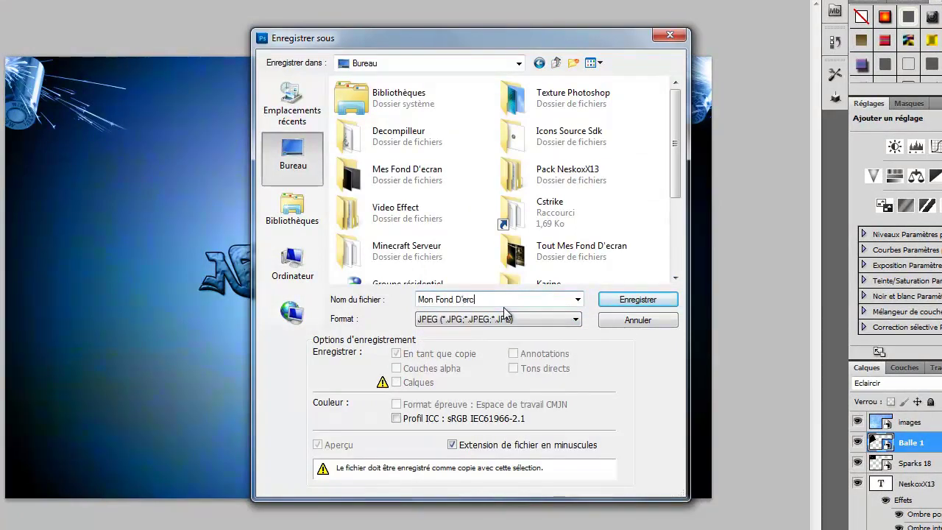
left_click(651, 300)
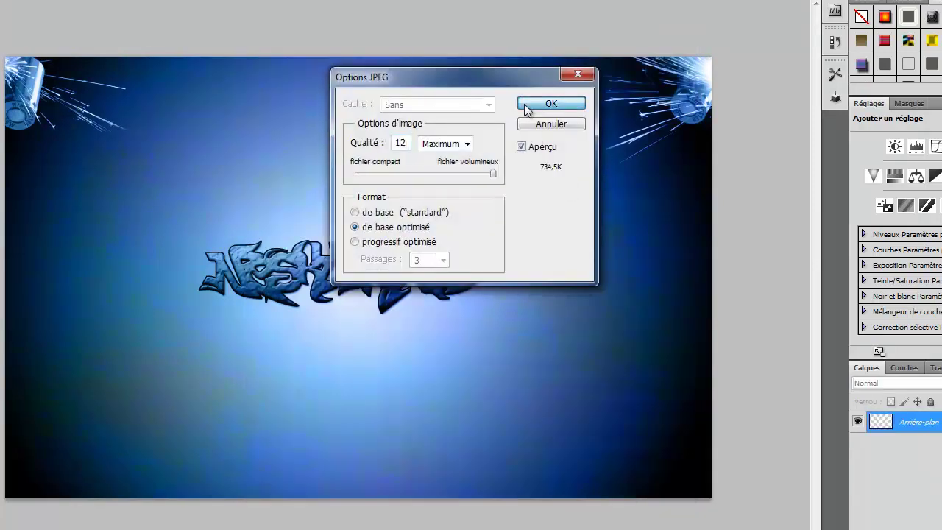
left_click(527, 107)
key("ctrl+z")
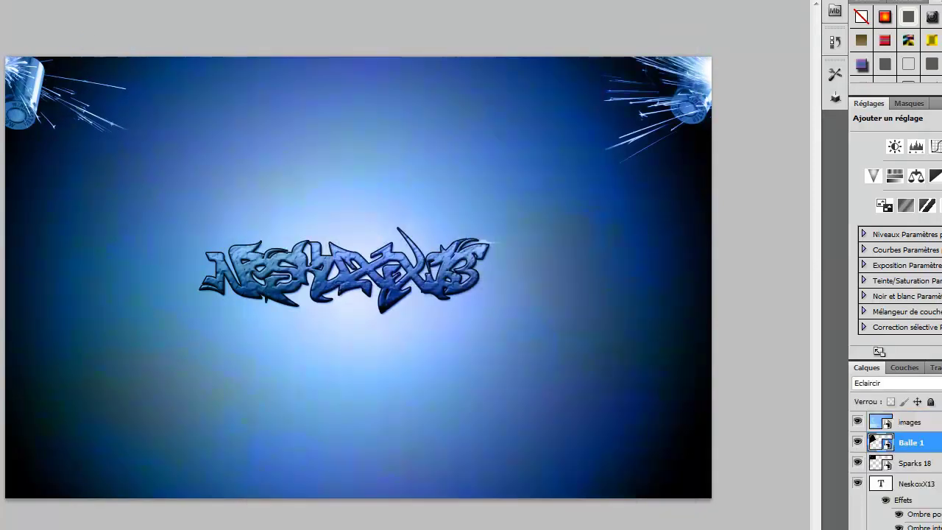
key("alt+f")
left_click(5, 171)
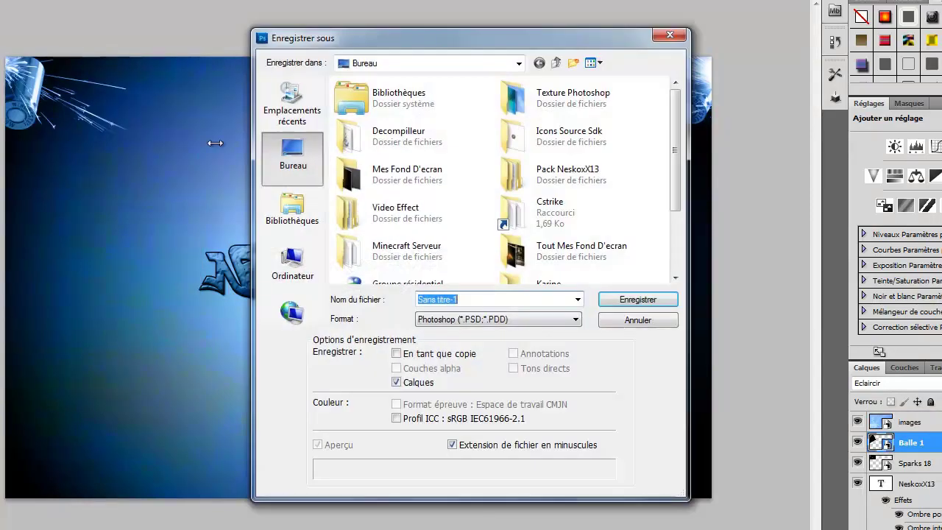
left_click(508, 319)
left_click(471, 419)
left_click_drag(474, 297, 360, 301)
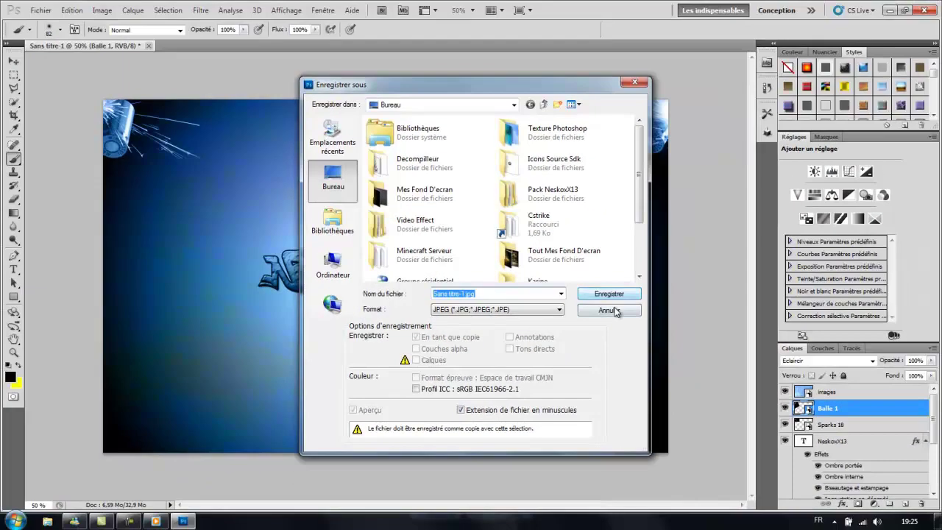
left_click(608, 310)
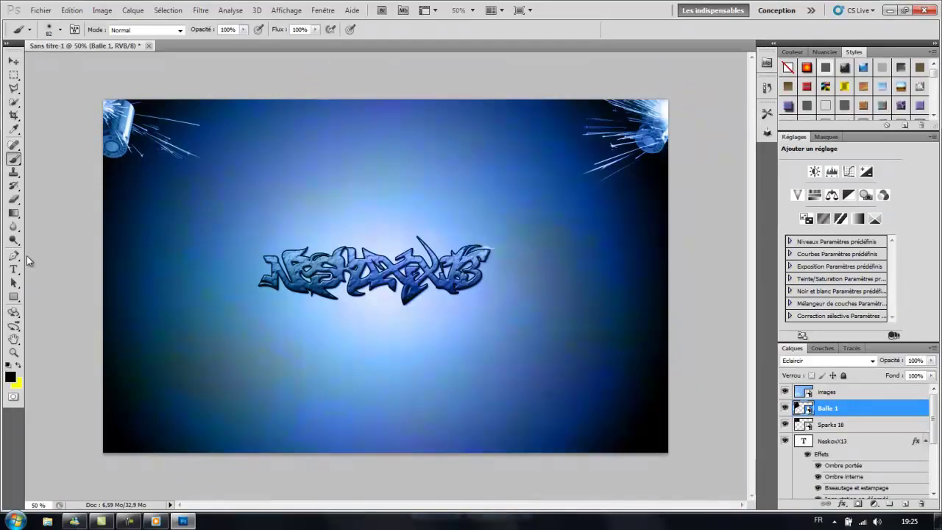
left_click(14, 270)
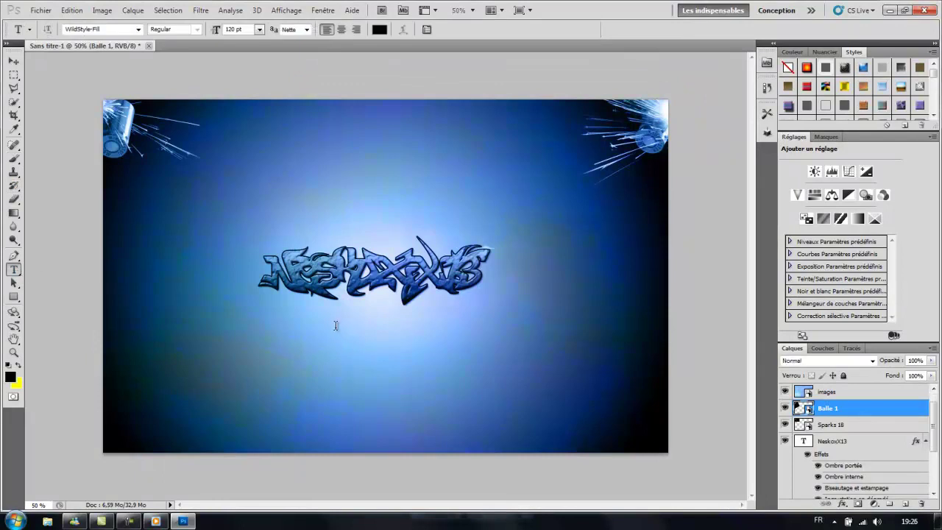
left_click(335, 325)
type("RLWo")
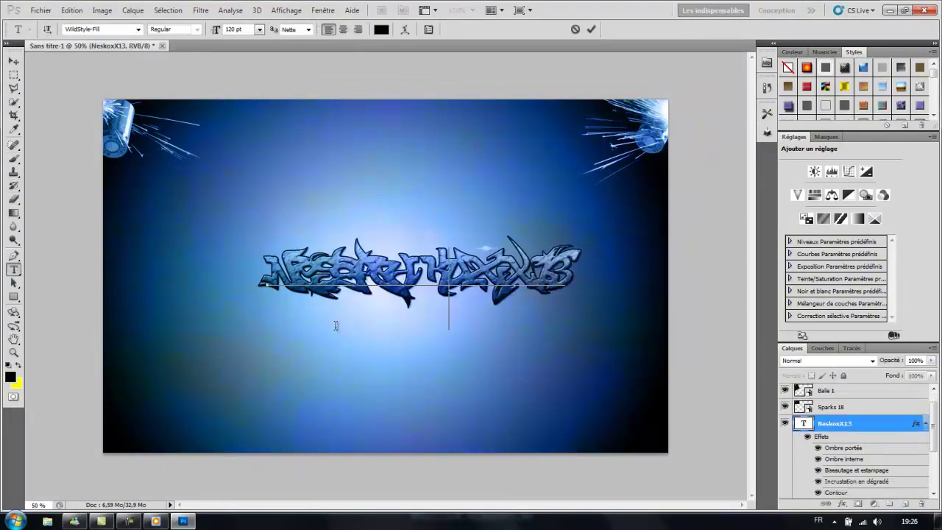
key("ctrl+a")
key("BackSpace")
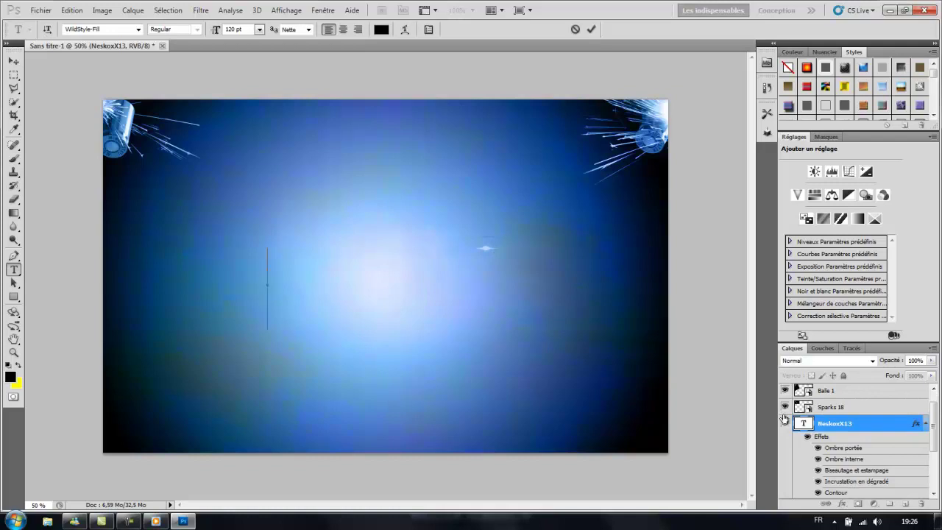
type("NeskoxX13")
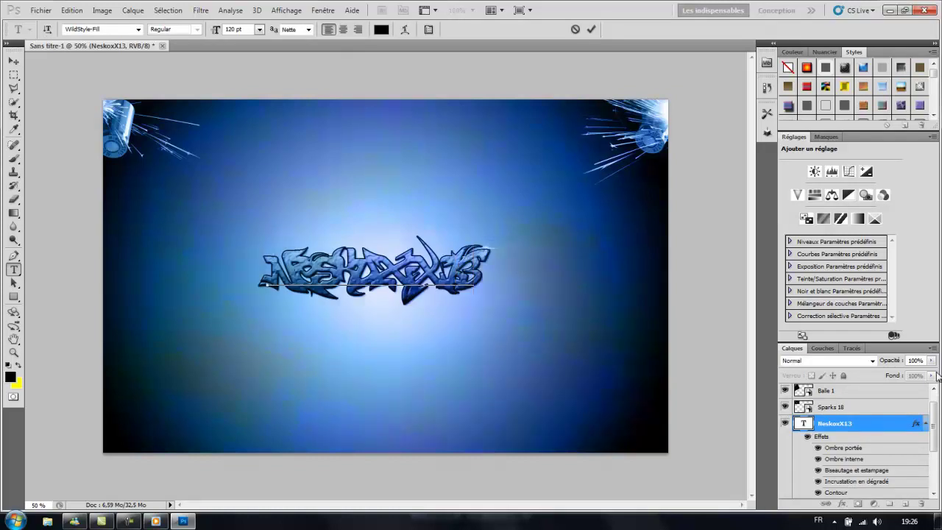
left_click(848, 425)
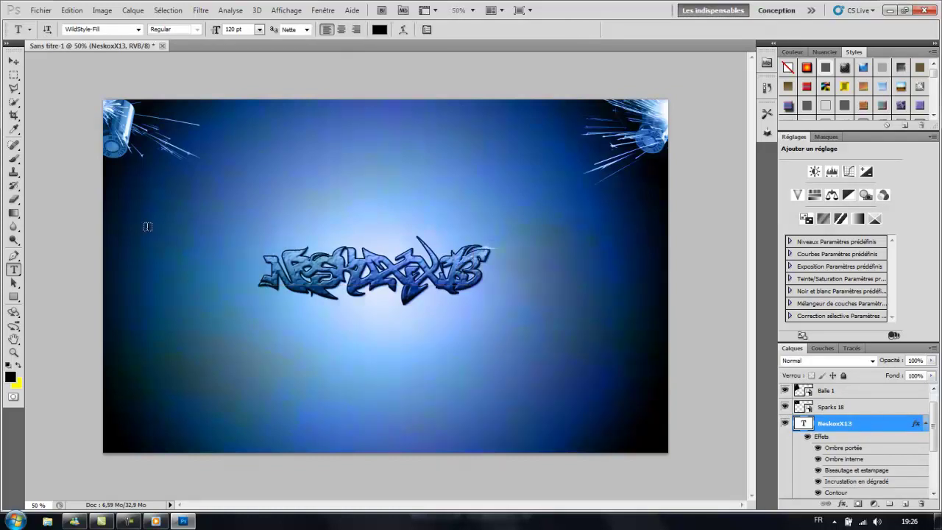
Add a separate text layer reading "Sped Art" below the NeskoxX13 lettering.
left_click(264, 351)
type("ARUA")
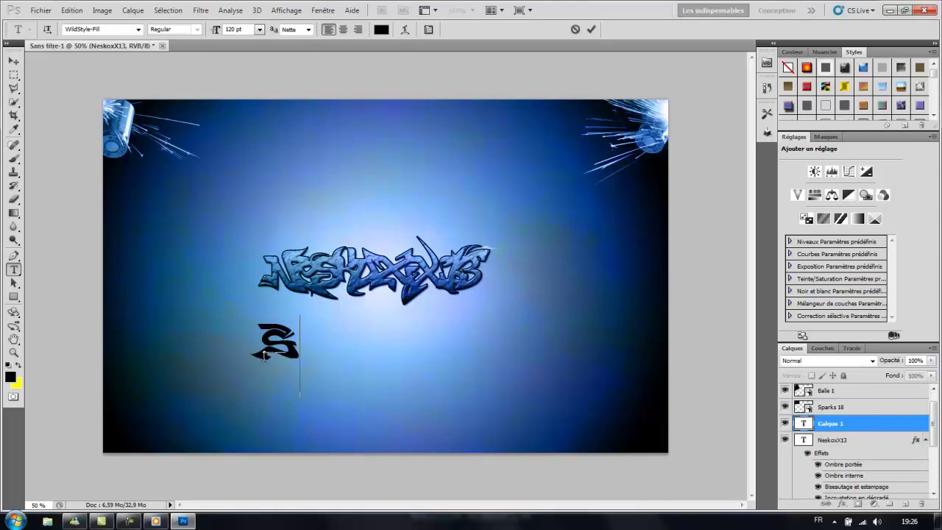
type("CT")
Set the whole "Sped Art" text in the Capture it 2 font and shift it slightly right beneath the lettering.
key("ctrl+a")
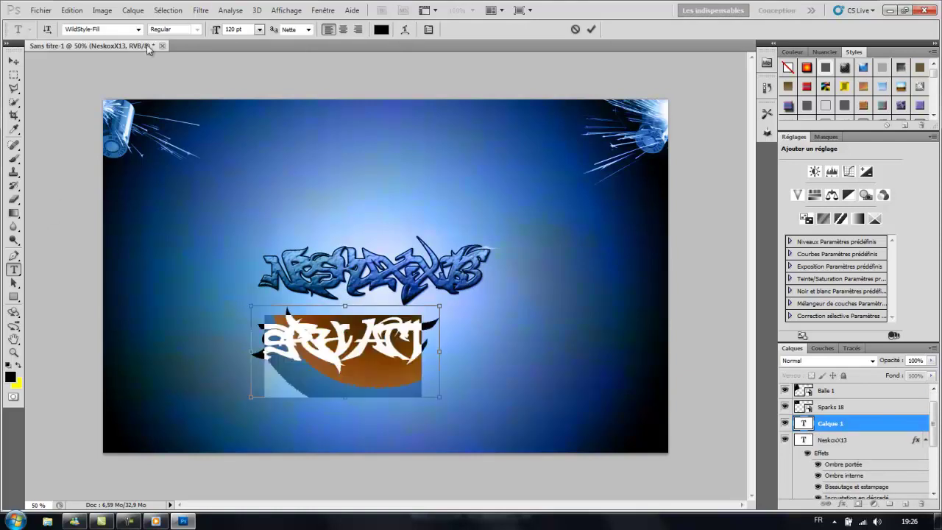
left_click(138, 30)
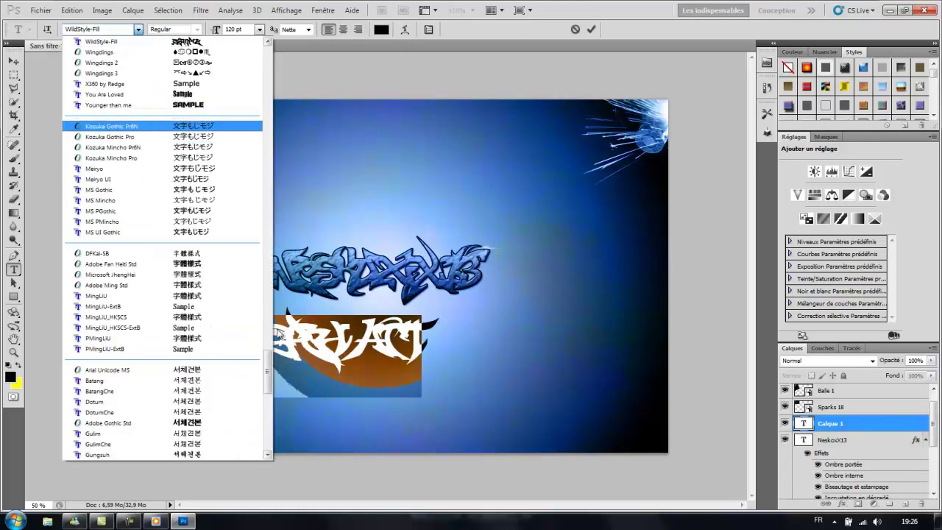
left_click_drag(267, 378, 292, 106)
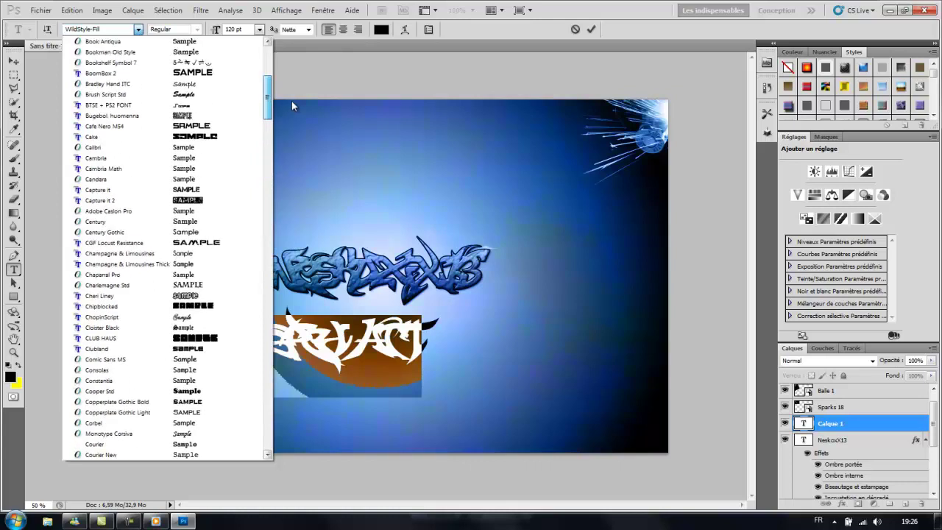
left_click(147, 200)
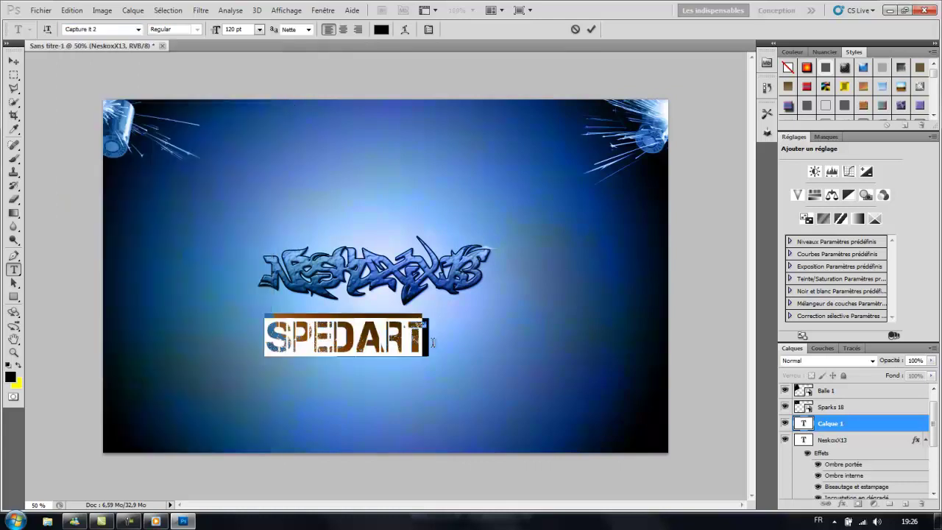
left_click_drag(395, 390, 399, 393)
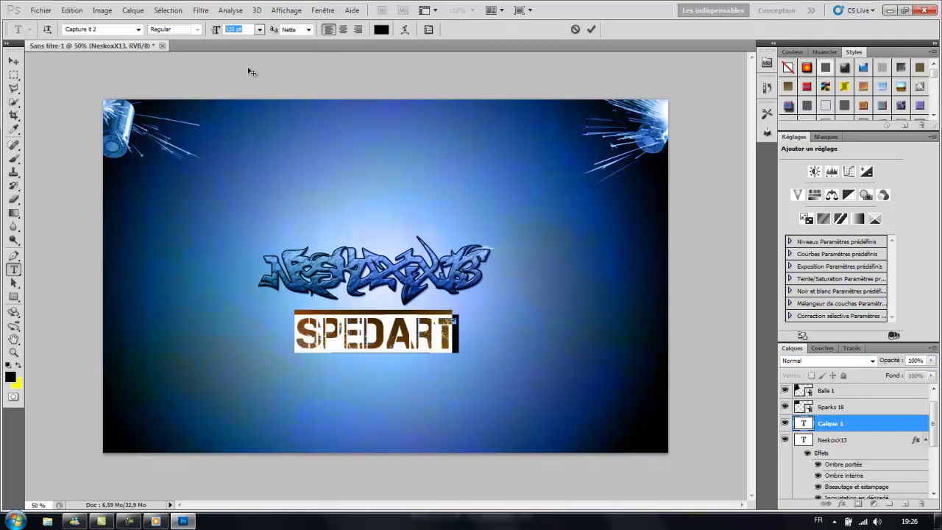
Set the "Sped Art" text size to 90 pt, centre it under NeskoxX13 and commit the text.
type("30")
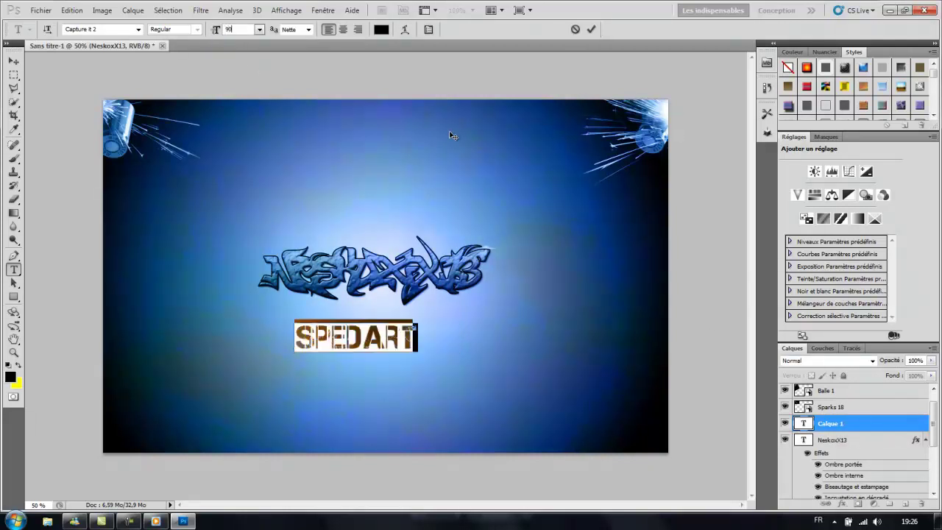
key("Return")
key("ctrl+Return")
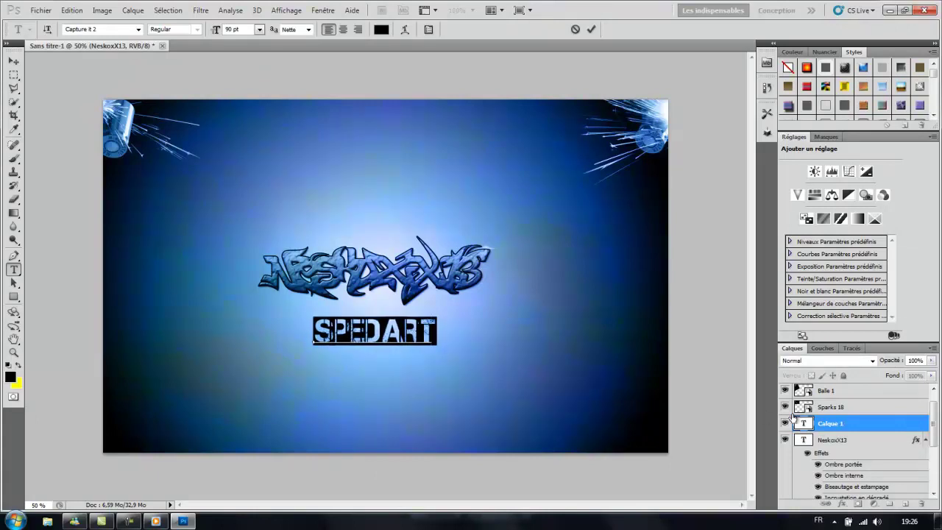
left_click(801, 425)
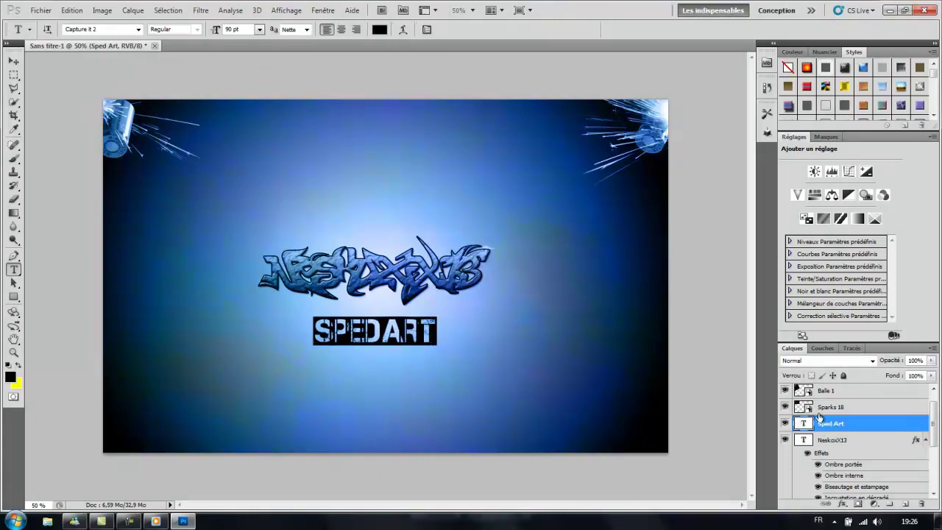
Apply Ombre portée, Ombre interne and Biseautage et estampage with its Contour sub-option to the Sped Art layer, without the separate Contour stroke.
double_click(865, 425)
left_click(508, 148)
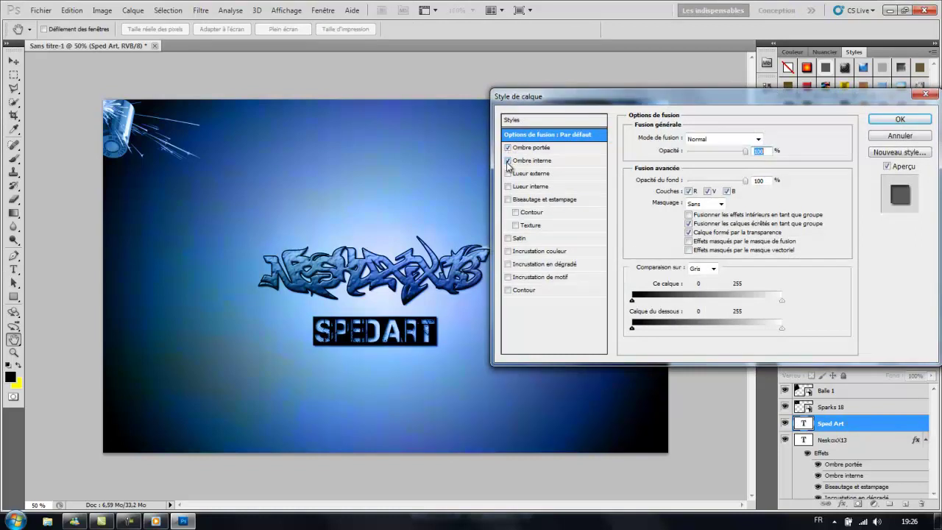
left_click(515, 212)
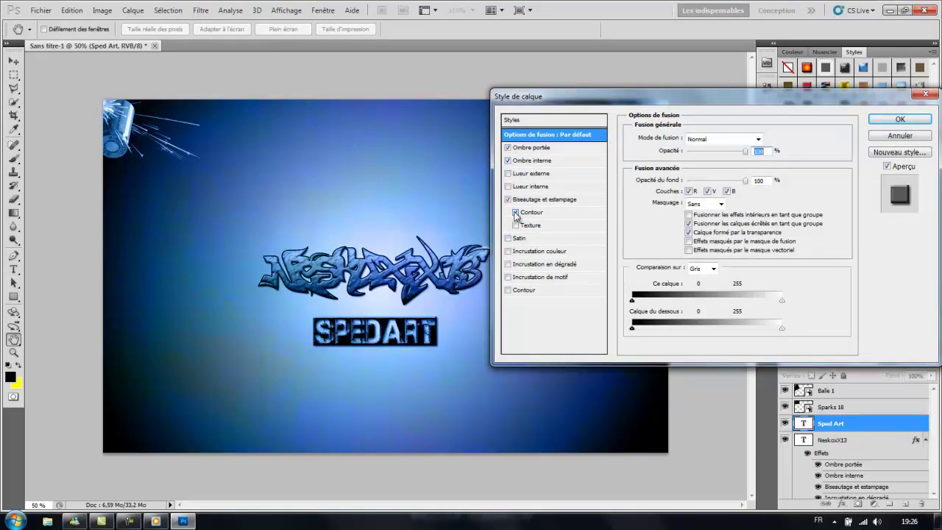
left_click(508, 291)
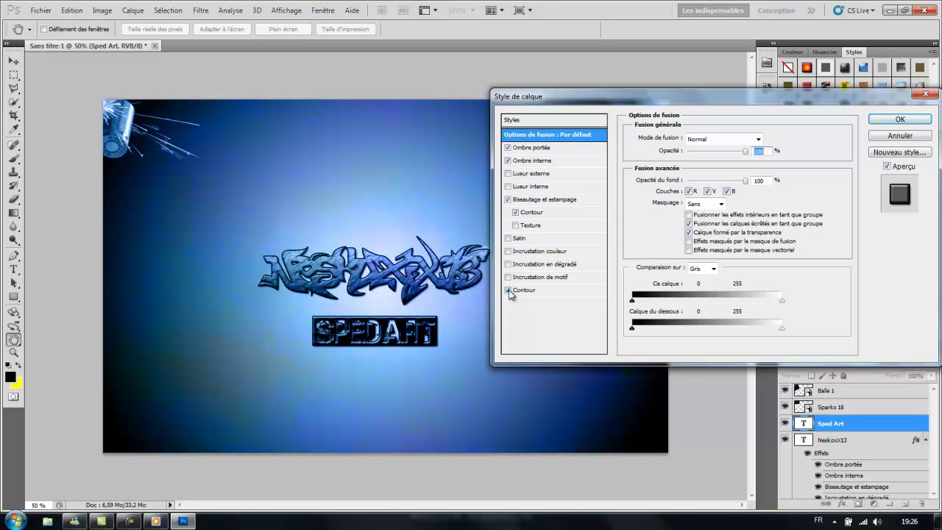
left_click(508, 290)
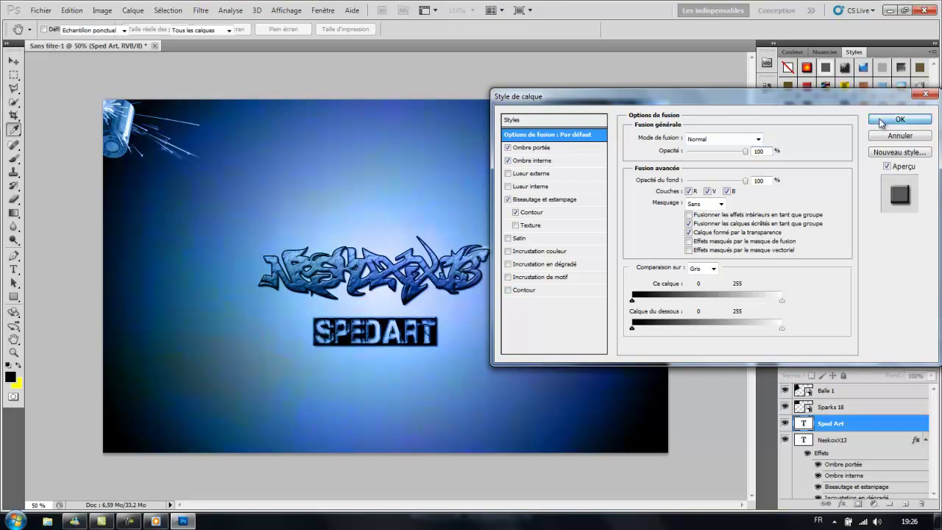
left_click(899, 119)
Correct the subtitle's wording to "Speed Art", recentre it under NeskoxX13 and commit the text.
double_click(801, 424)
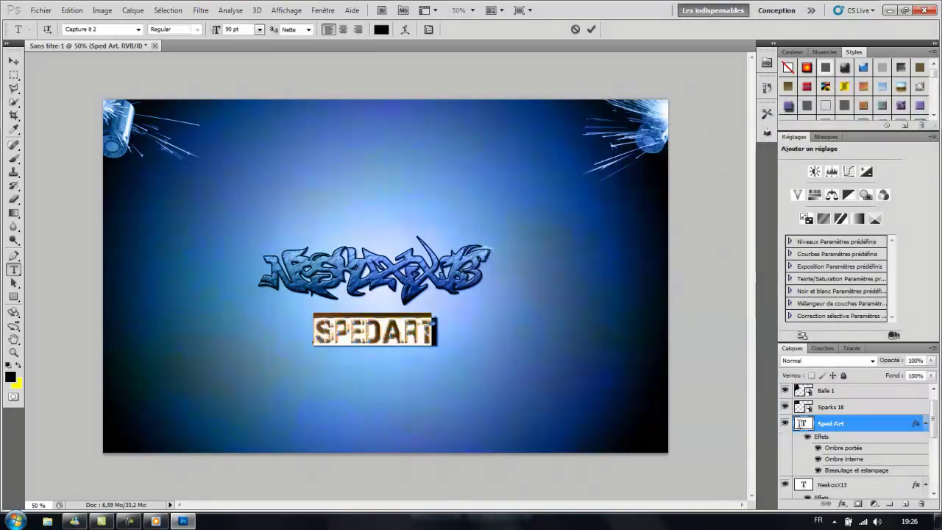
key("Right")
key("BackSpace")
key("BackSpace")
key("BackSpace")
key("BackSpace")
type("ED")
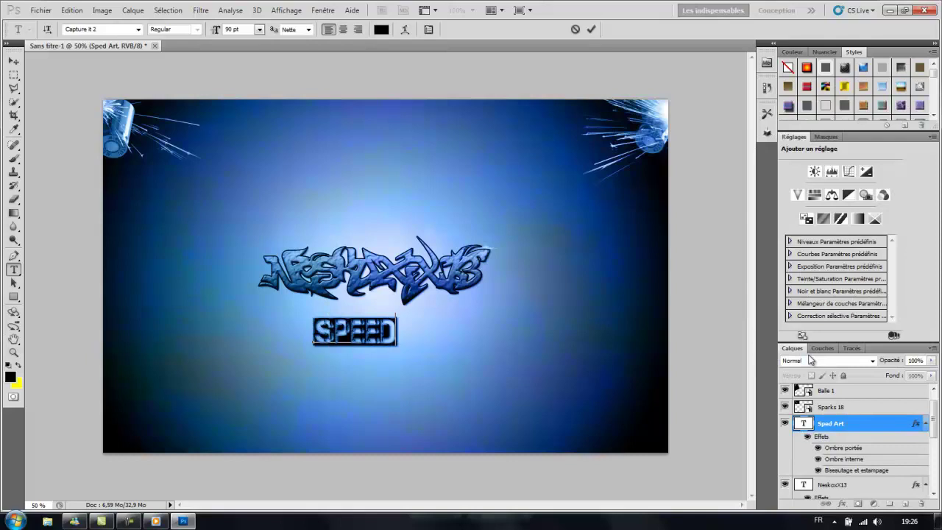
type("ART")
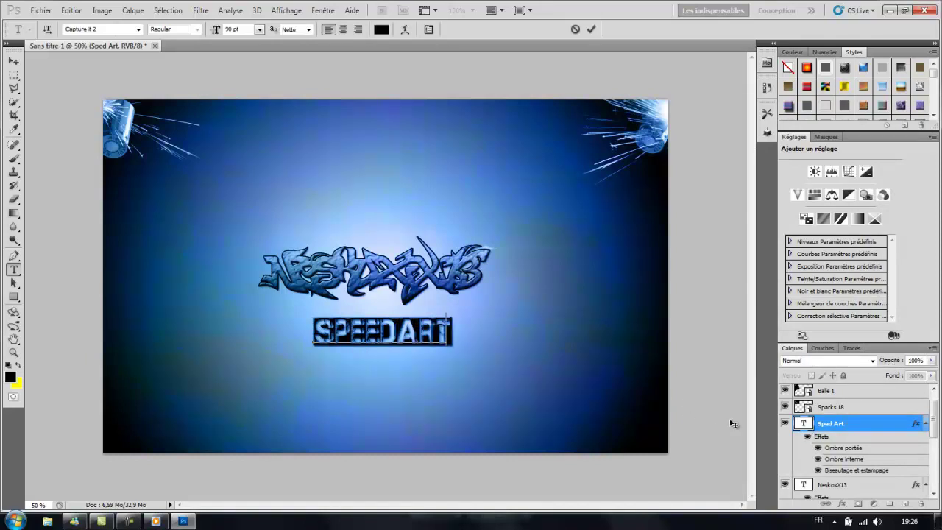
key("ctrl+Return")
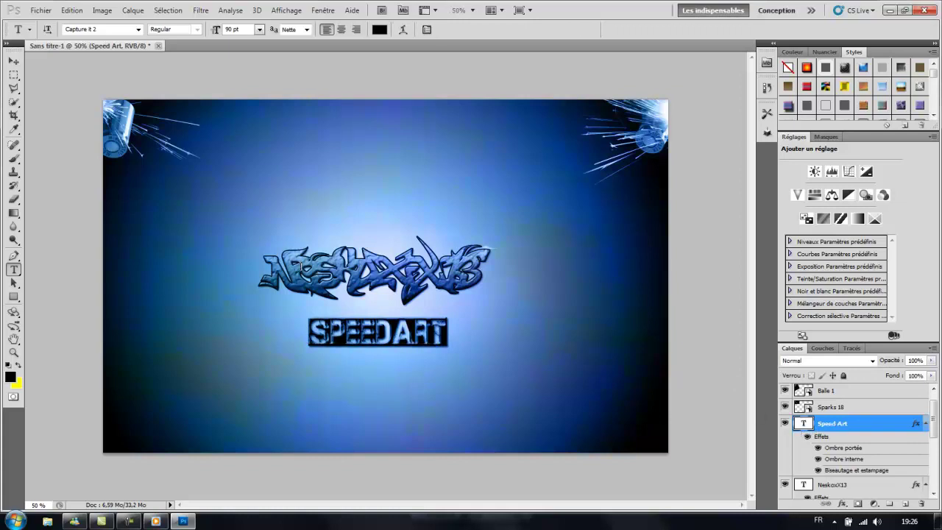
Try the Cheri Liney font on the "Speed Art" text.
left_click(138, 29)
left_click(137, 34)
double_click(802, 425)
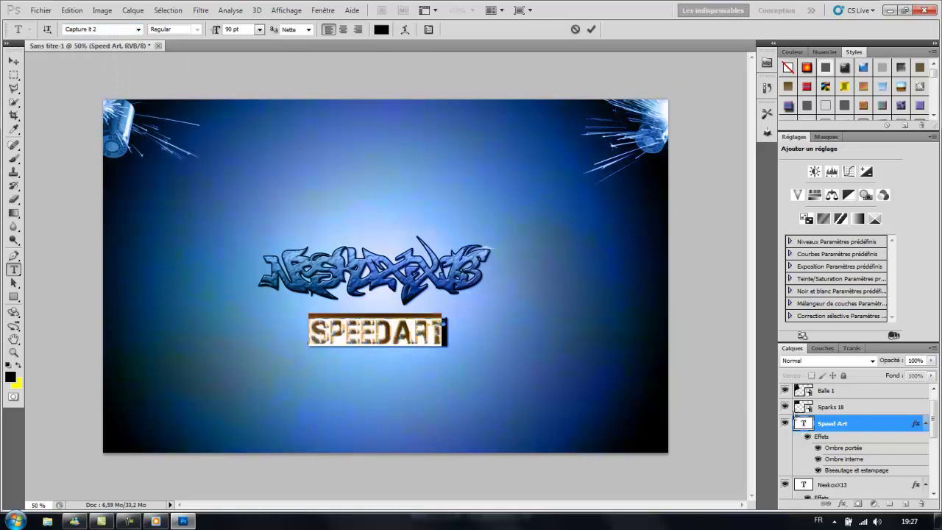
left_click(138, 30)
left_click(111, 138)
left_click(416, 354)
Set the whole "Speed Art" text in the Clubland font and recentre it below the NeskoxX13 lettering.
key("ctrl+a")
left_click(141, 32)
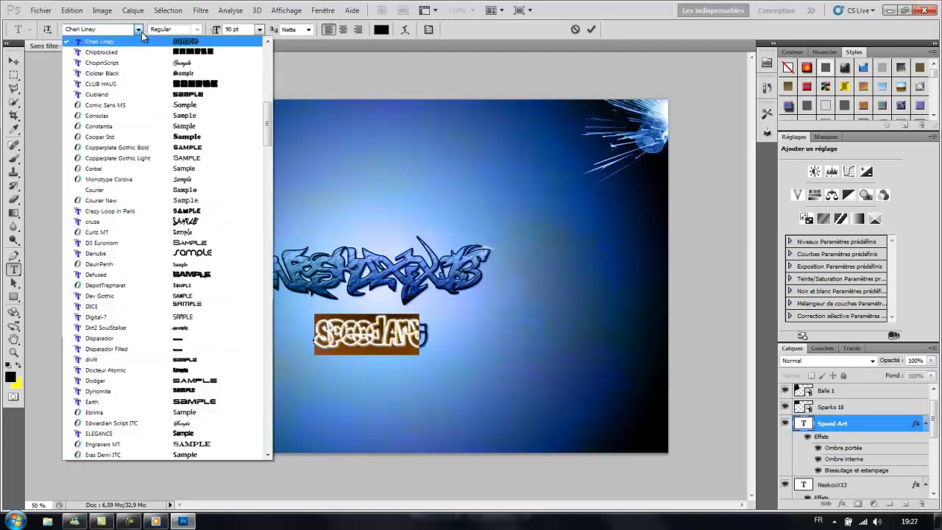
left_click(223, 94)
left_click(471, 334)
left_click_drag(392, 376, 360, 373)
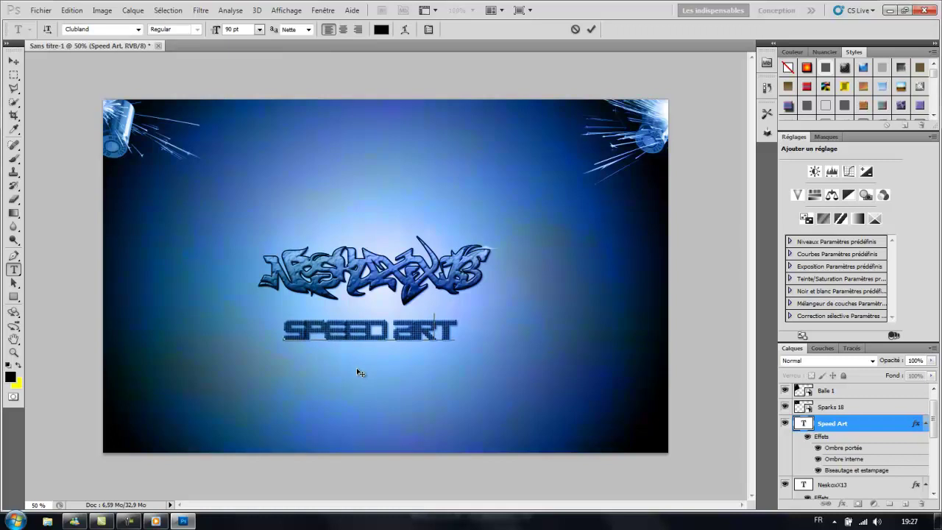
Commit the text and save a JPEG copy of the wallpaper to the desktop as Speed Art.jpg.
left_click(42, 15)
left_click(99, 191)
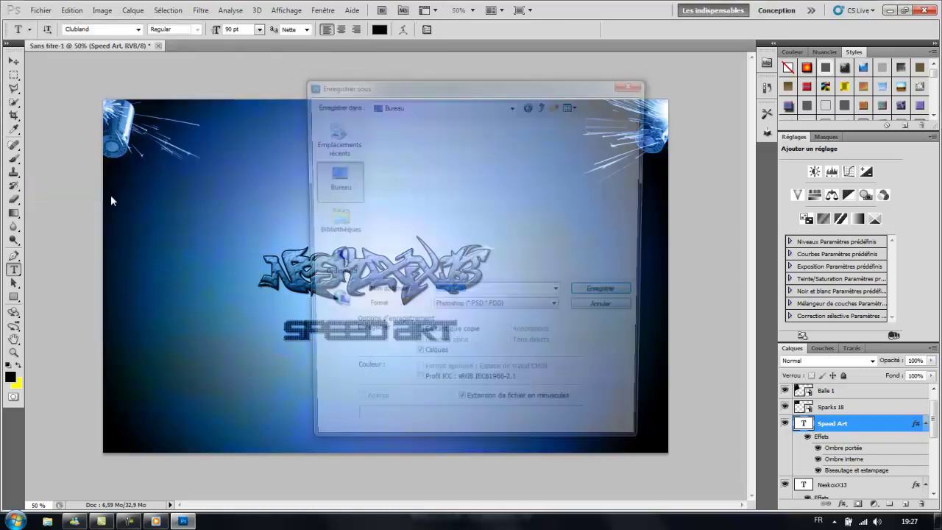
left_click(506, 309)
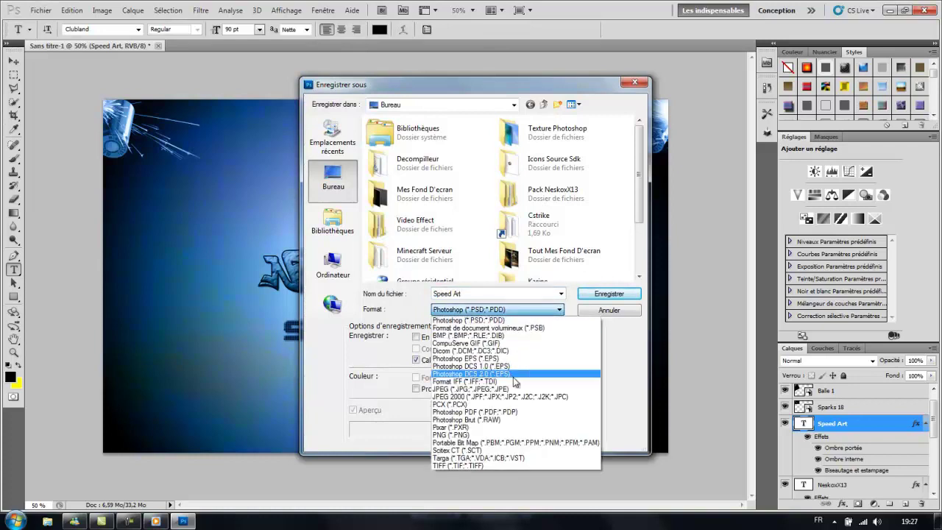
left_click(519, 389)
left_click(609, 293)
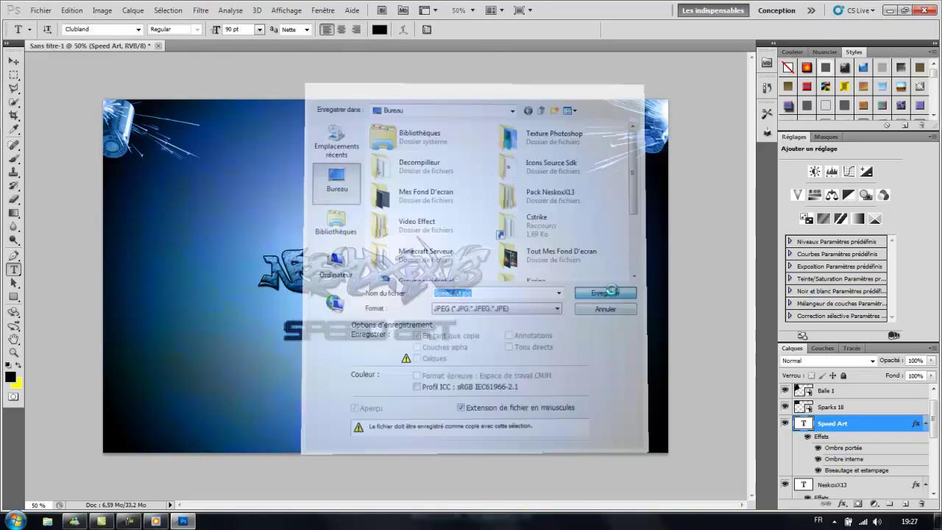
left_click(540, 137)
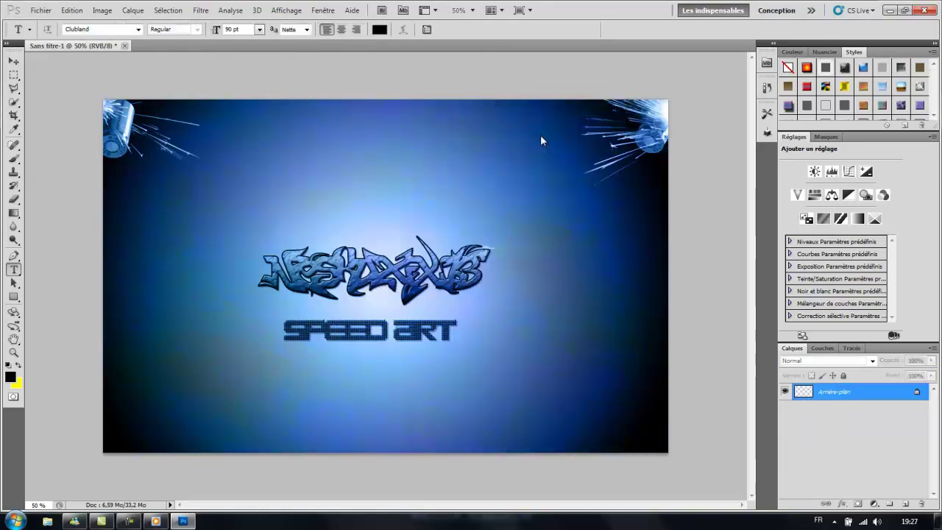